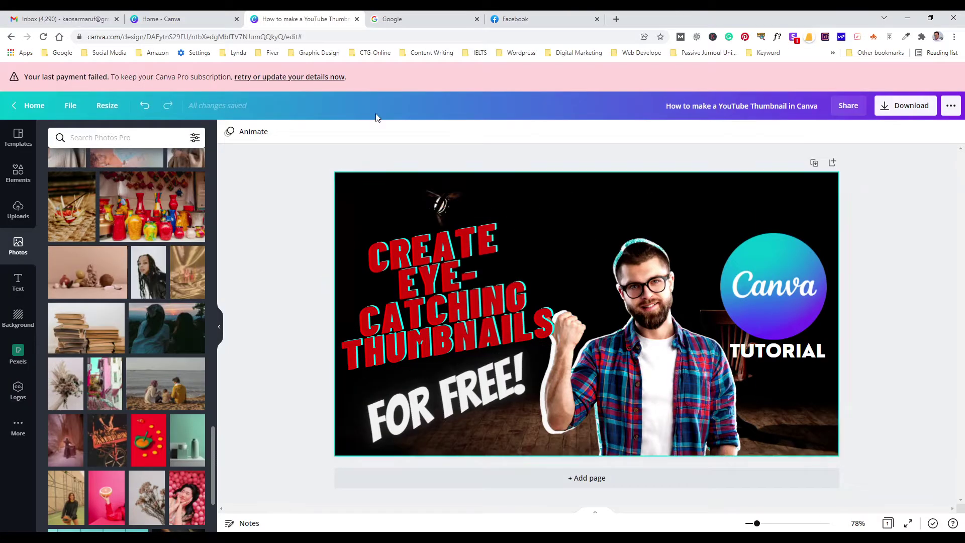
Step: Search the templates on the Canva home page for "youtube thu", pick YouTube Thumbnail and create a blank YouTube thumbnail design
{"action": "left_click", "coordinate": [200, 20]}
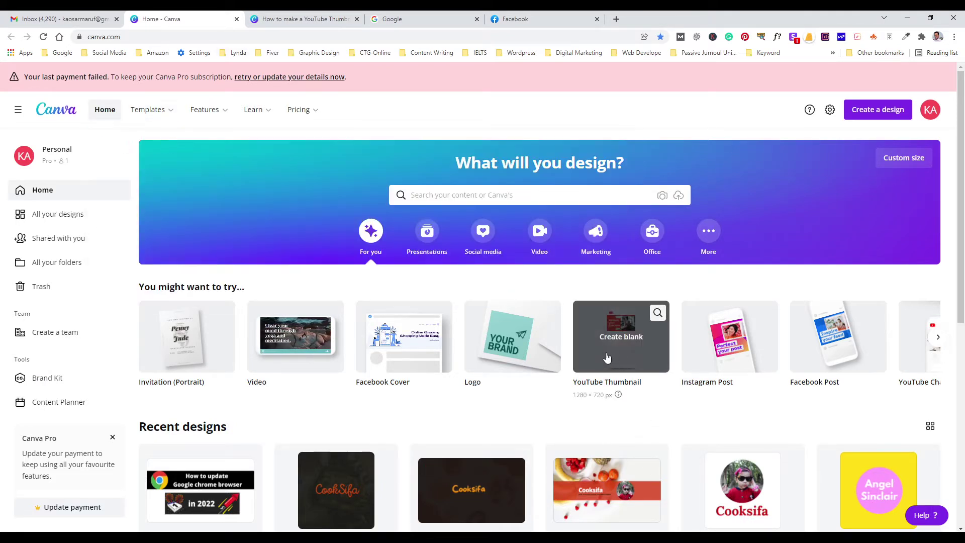
{"action": "mouse_move", "coordinate": [618, 355]}
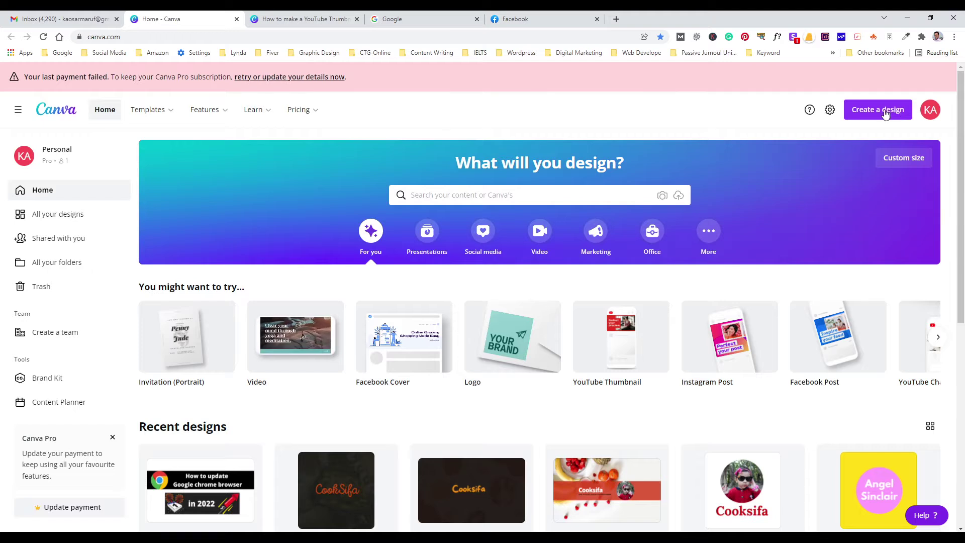
{"action": "left_click", "coordinate": [462, 190]}
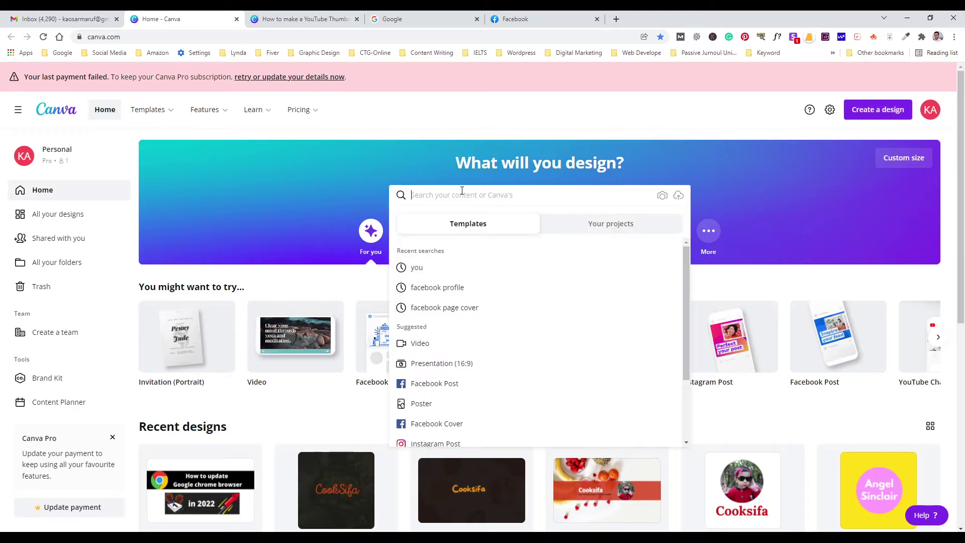
{"action": "type", "text": "y"}
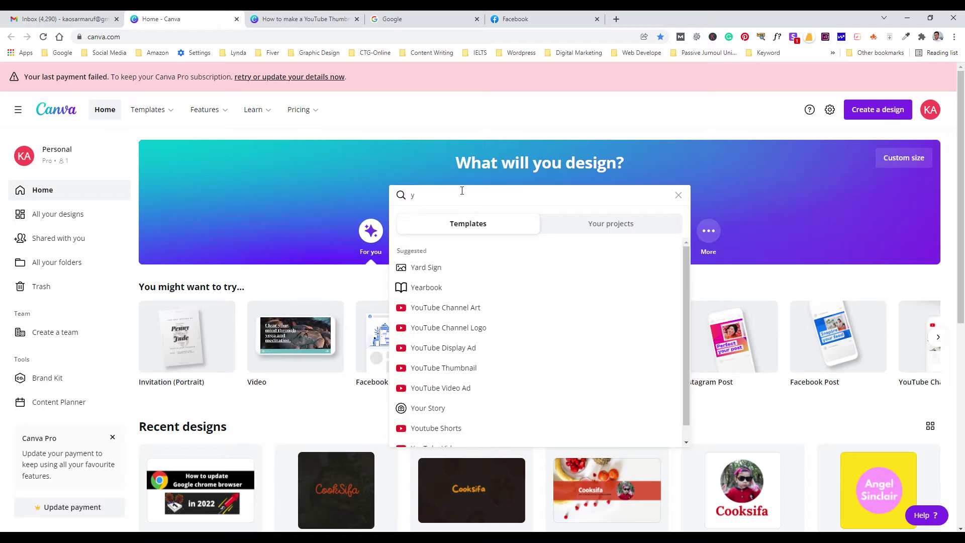
{"action": "type", "text": "outu"}
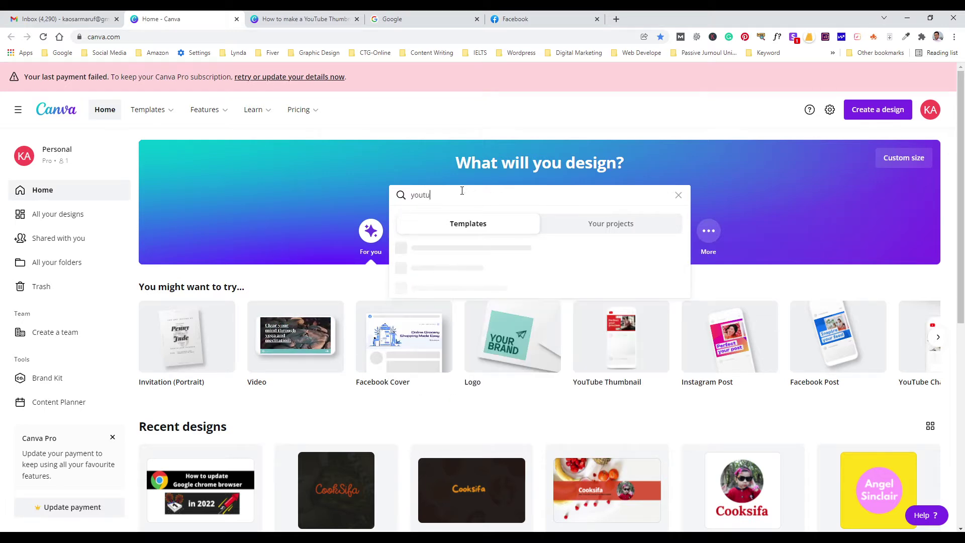
{"action": "type", "text": "be t"}
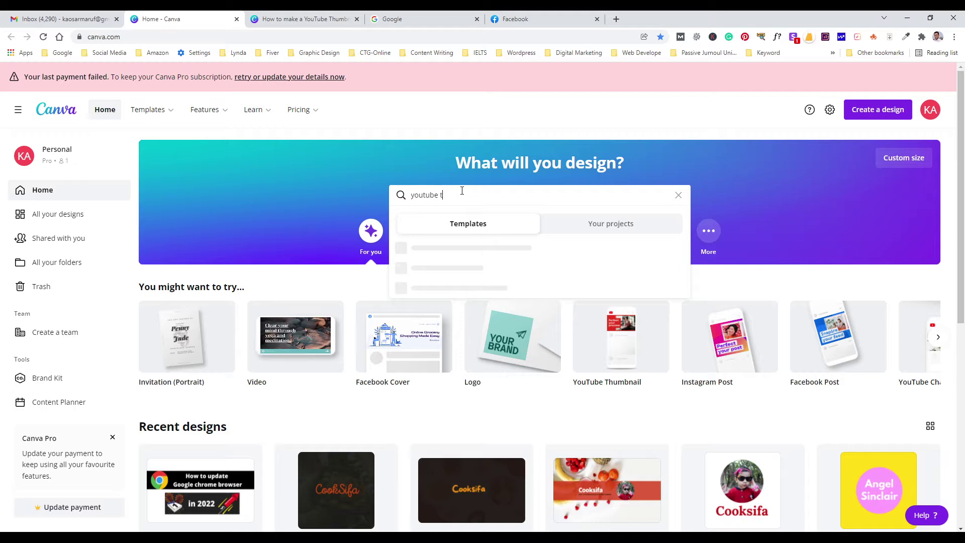
{"action": "type", "text": "hu"}
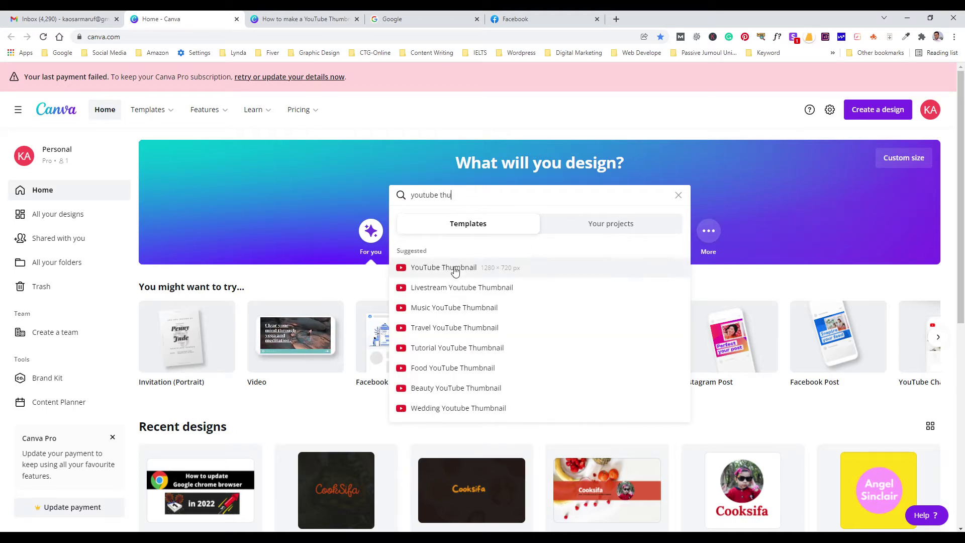
{"action": "left_click", "coordinate": [455, 271]}
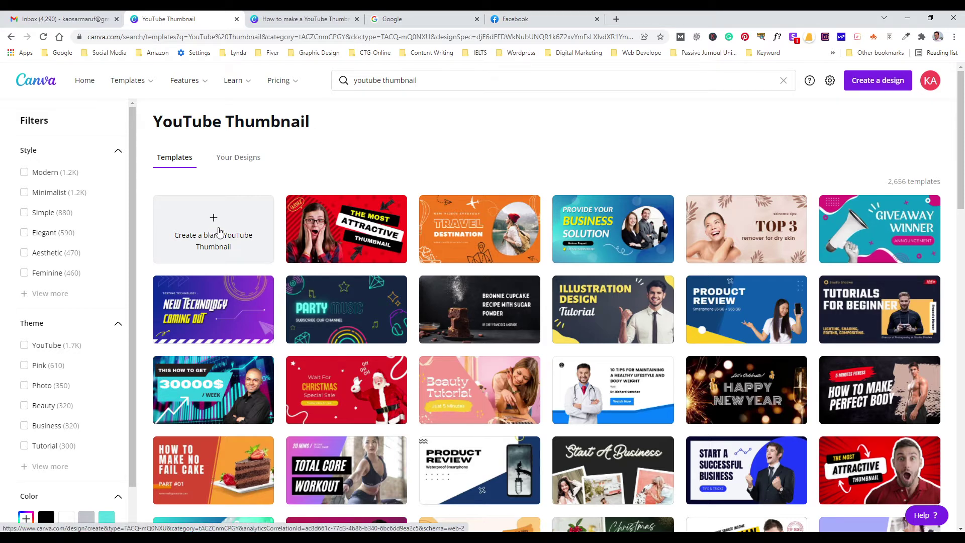
{"action": "left_click", "coordinate": [213, 232]}
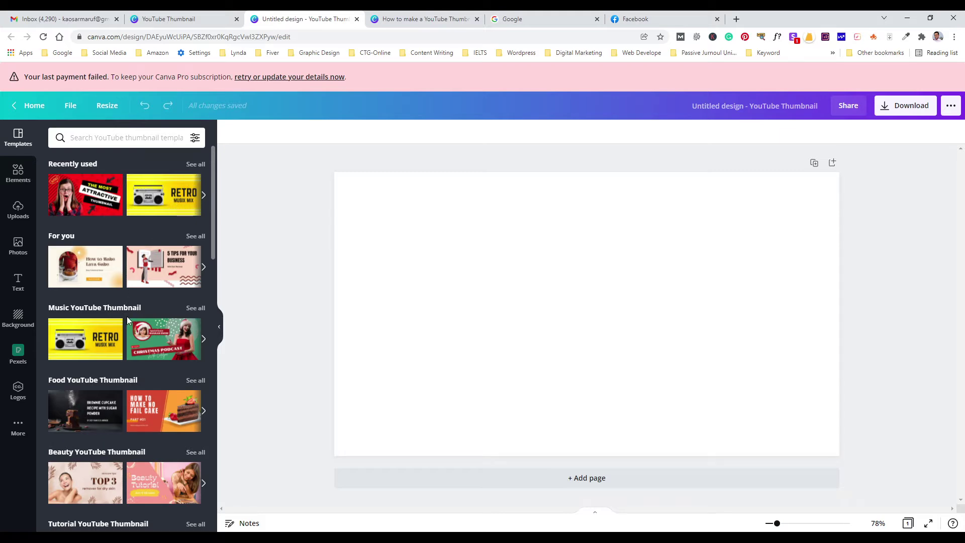
Step: Apply the "Tutorials for Beginner" livestream template to the blank page and select its text blocks
{"action": "scroll", "coordinate": [126, 316], "scroll_direction": "down", "scroll_amount": 6}
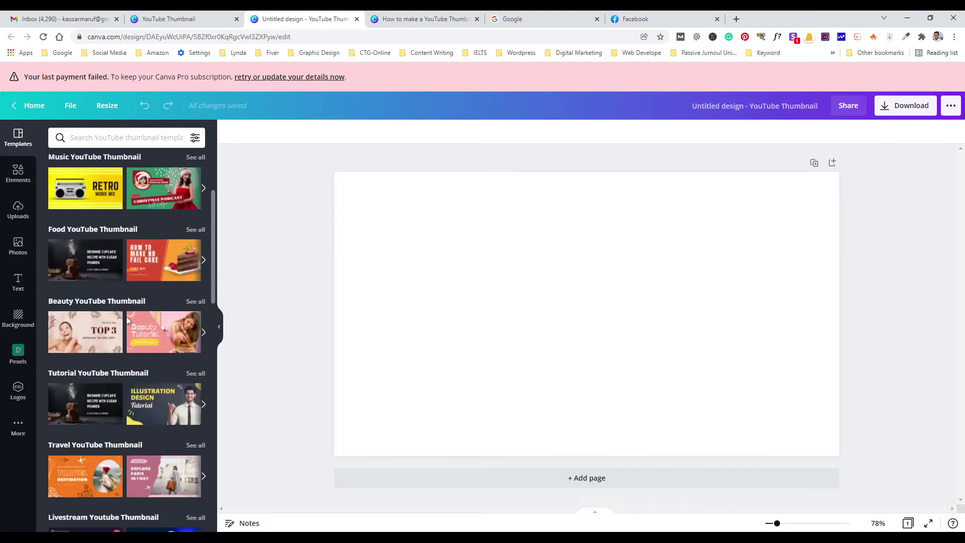
{"action": "scroll", "coordinate": [102, 321], "scroll_direction": "down", "scroll_amount": 3}
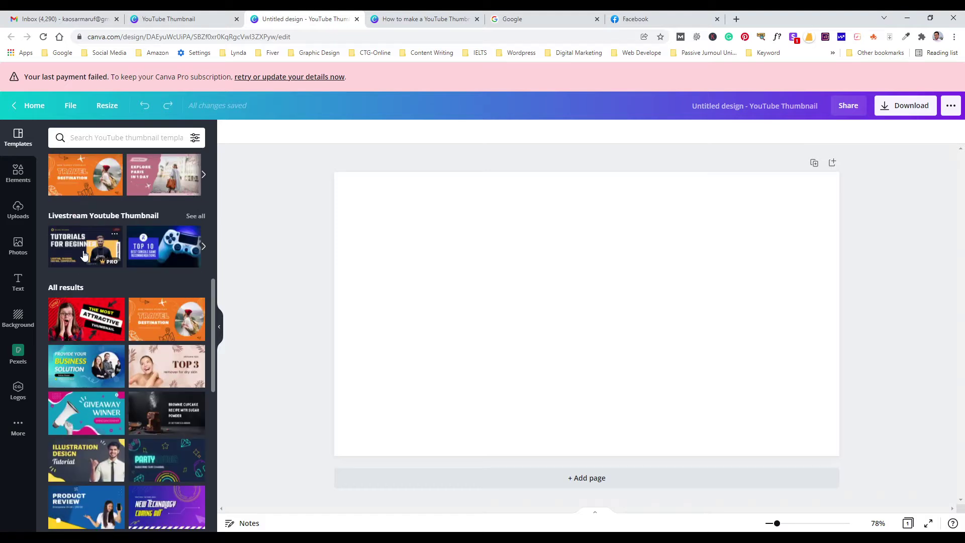
{"action": "left_click_drag", "start_coordinate": [79, 248], "coordinate": [375, 280]}
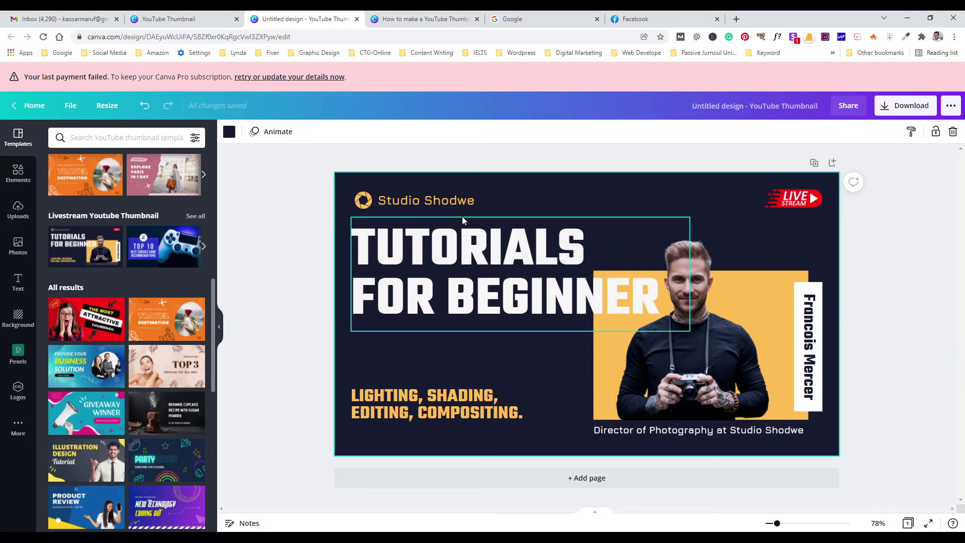
{"action": "left_click", "coordinate": [445, 263]}
{"action": "left_click", "coordinate": [442, 394]}
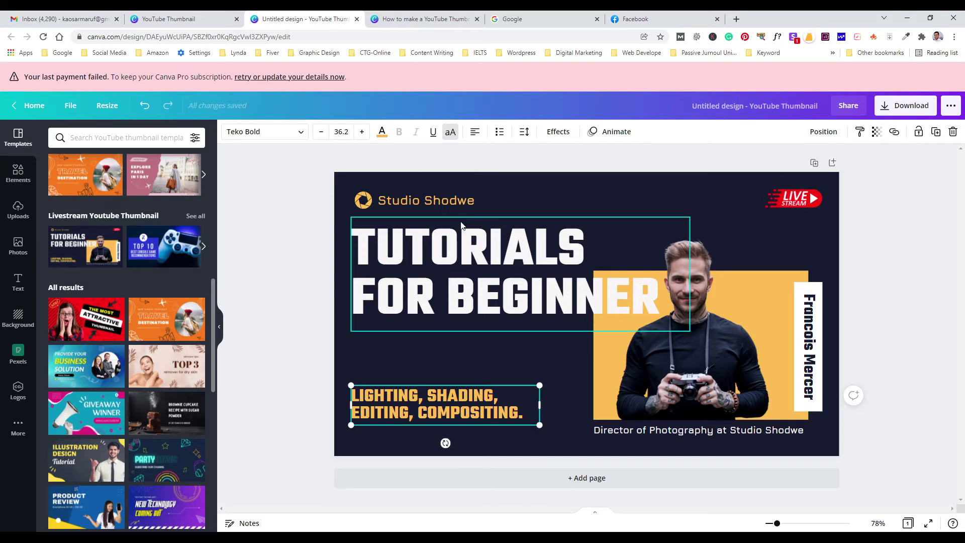
Step: Delete the template's dark background, and undo both the deletion and the applied template
{"action": "left_click", "coordinate": [351, 182]}
{"action": "key", "text": "Delete"}
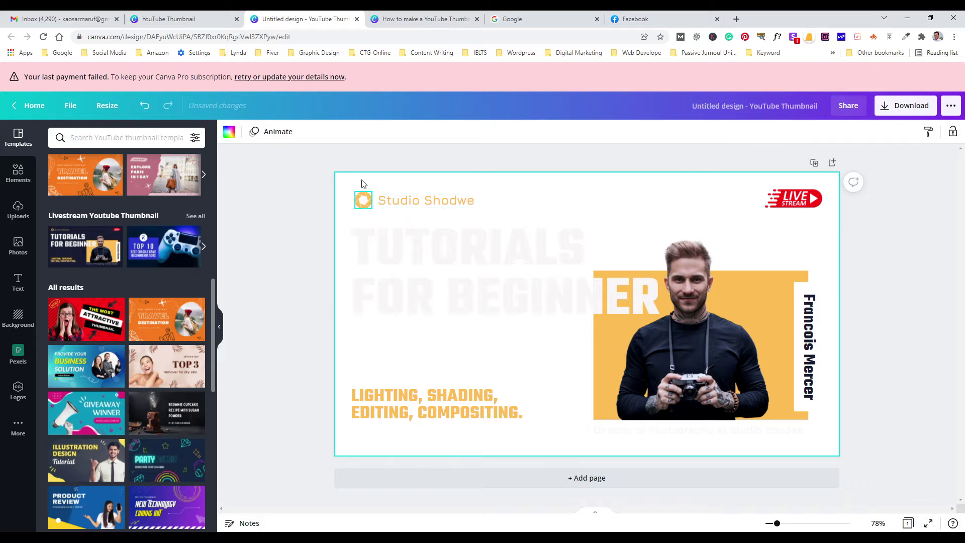
{"action": "left_click", "coordinate": [144, 106]}
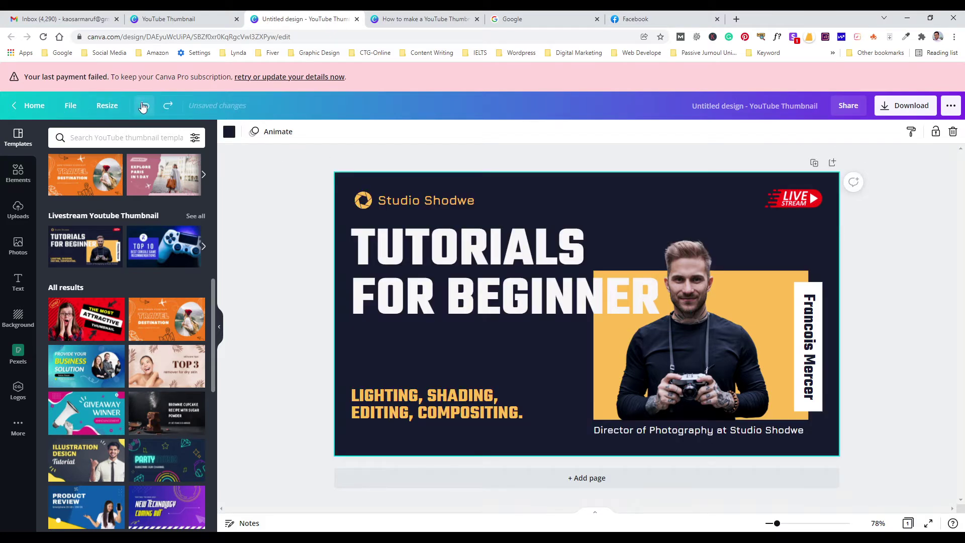
{"action": "left_click", "coordinate": [143, 106]}
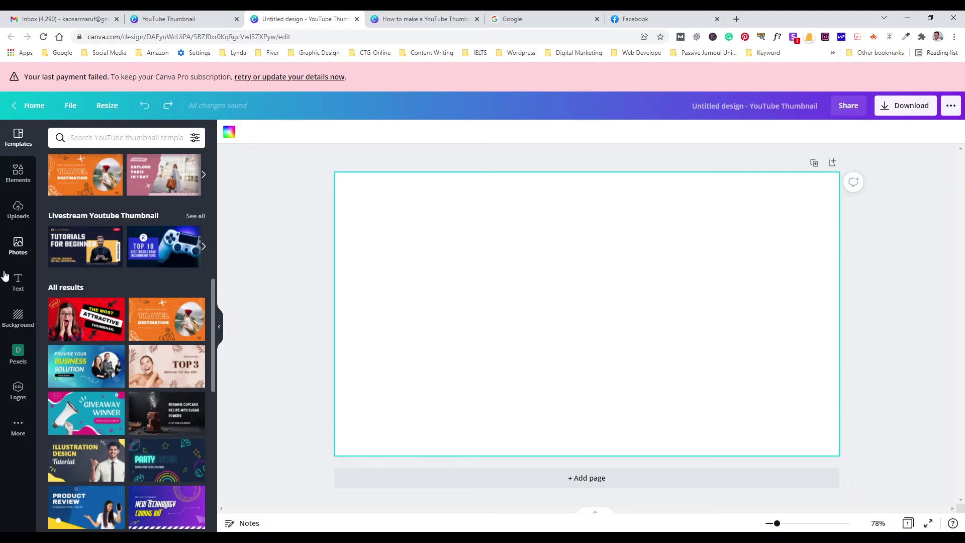
Step: Search the photo library for "studio"
{"action": "left_click", "coordinate": [18, 321]}
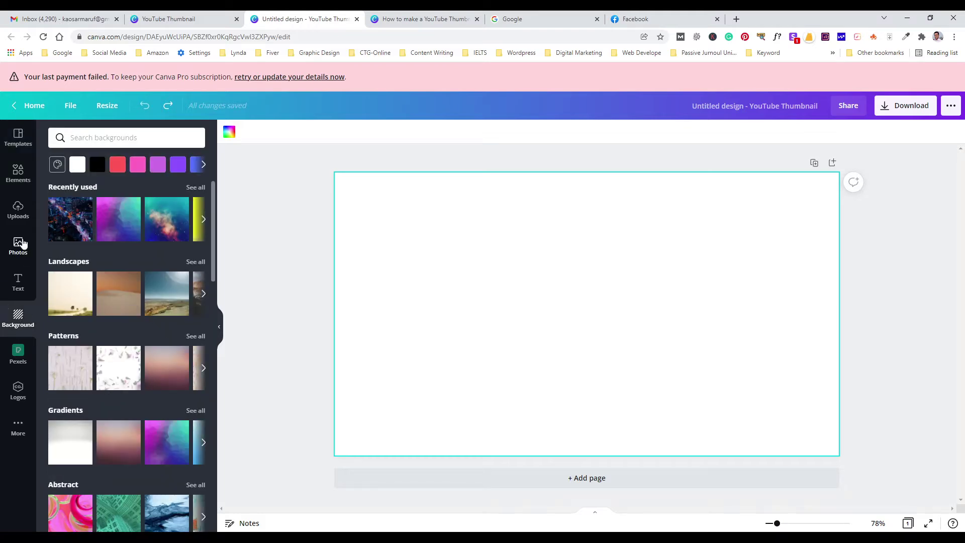
{"action": "left_click", "coordinate": [19, 245]}
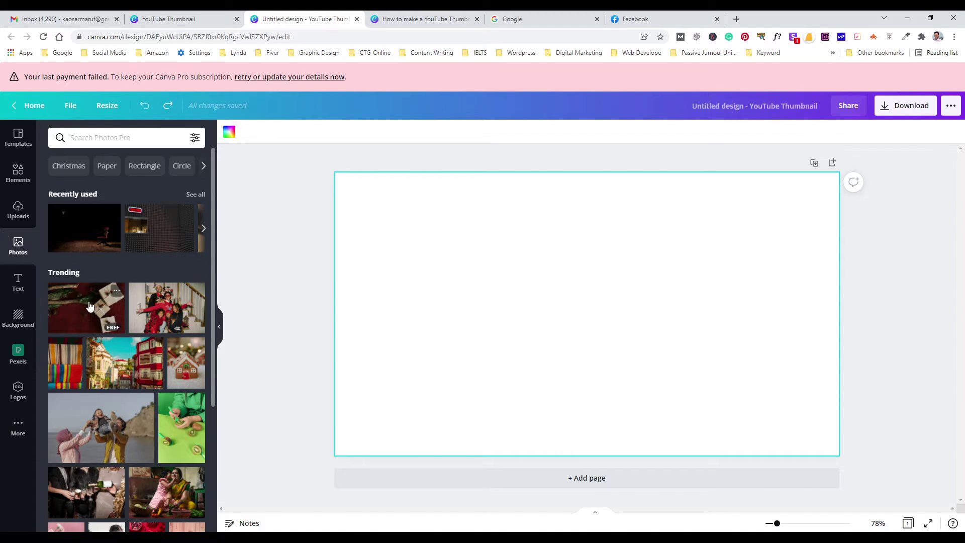
{"action": "left_click", "coordinate": [113, 138]}
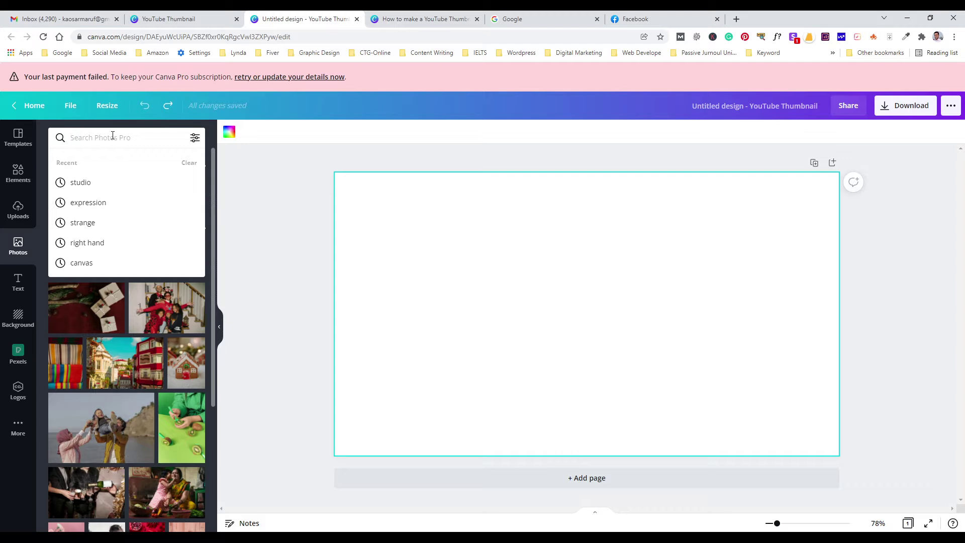
{"action": "type", "text": "s"}
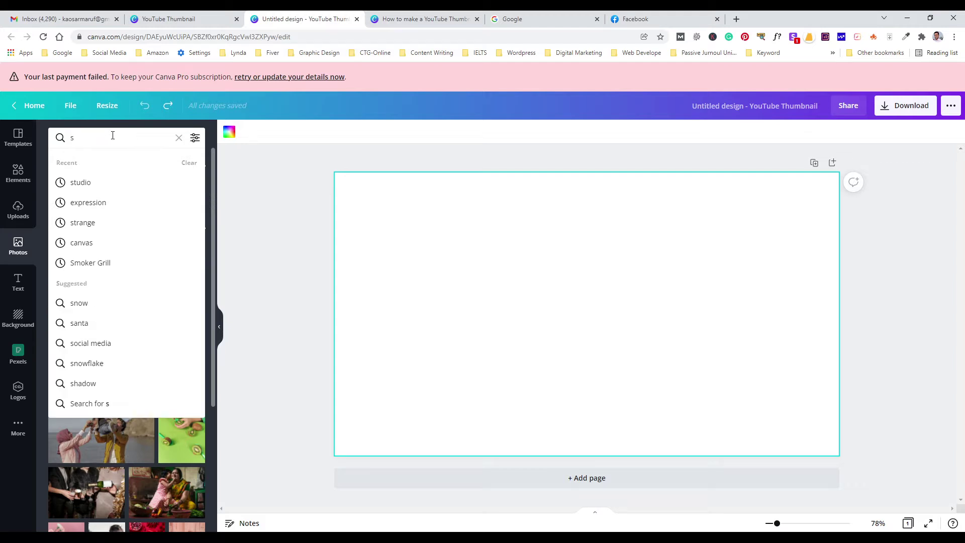
{"action": "type", "text": "tudio"}
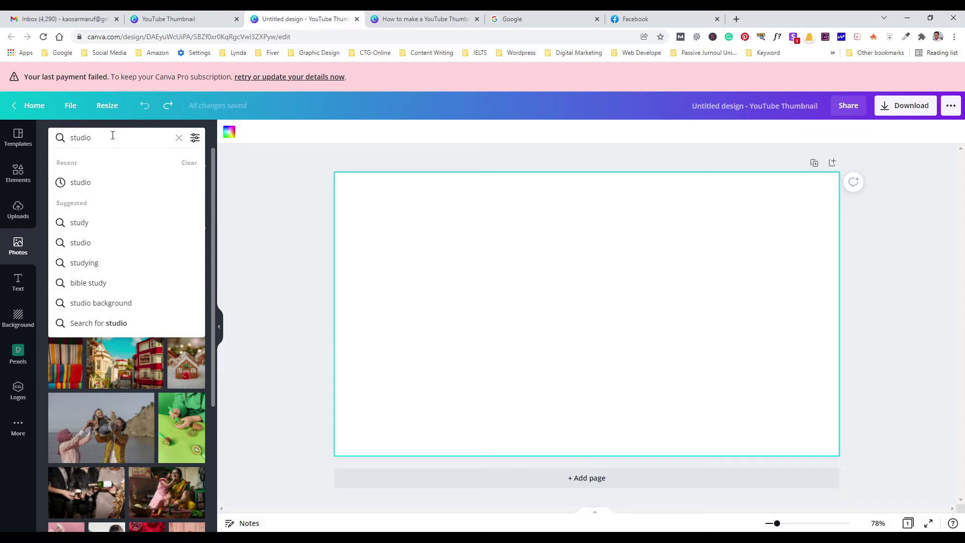
{"action": "key", "text": "Return"}
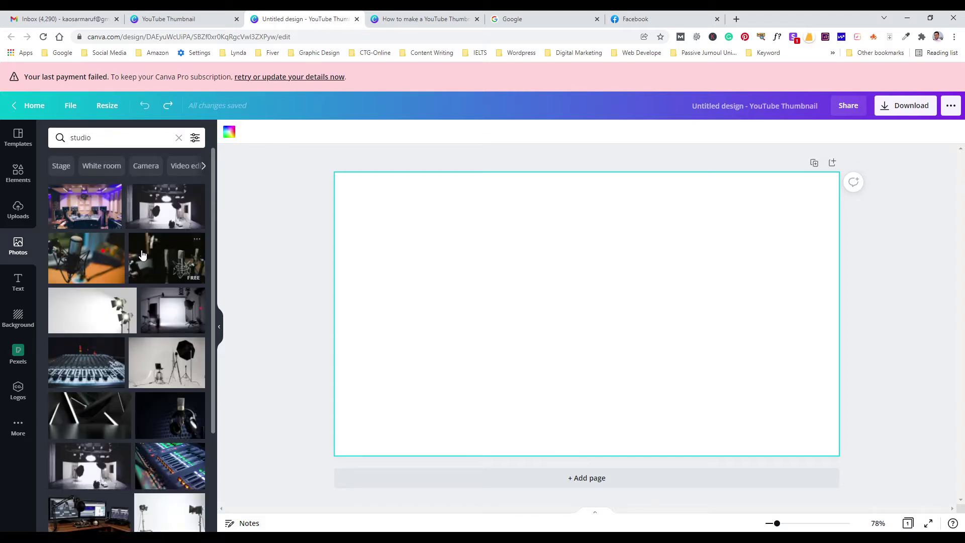
Step: Browse the "studio" photo results for a suitable thumbnail background
{"action": "scroll", "coordinate": [122, 320], "scroll_direction": "down", "scroll_amount": 5}
{"action": "scroll", "coordinate": [123, 323], "scroll_direction": "down", "scroll_amount": 10}
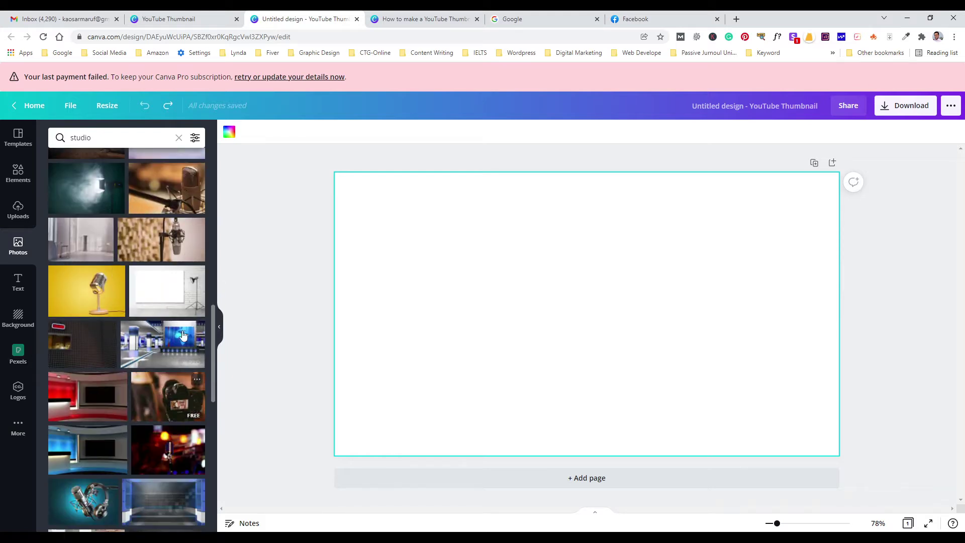
{"action": "scroll", "coordinate": [130, 371], "scroll_direction": "down", "scroll_amount": 5}
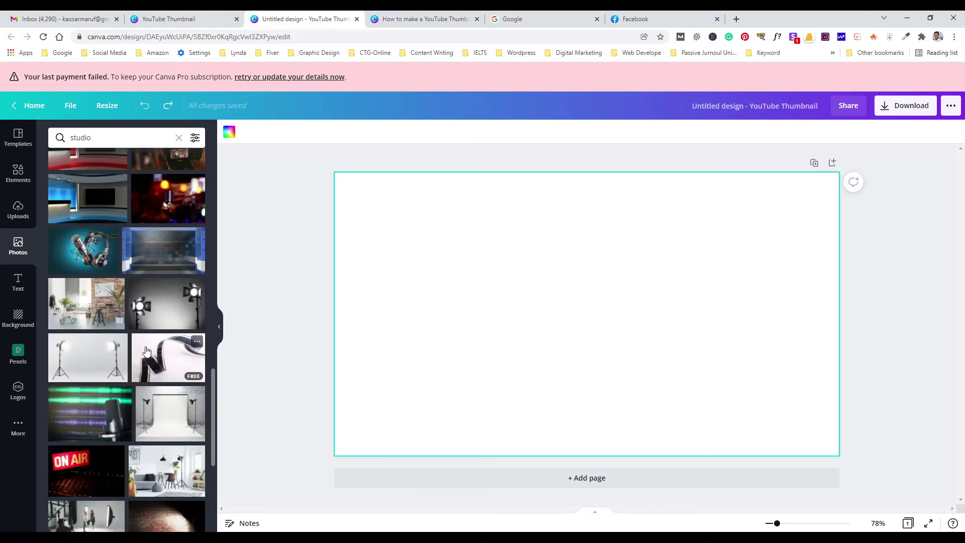
{"action": "scroll", "coordinate": [143, 352], "scroll_direction": "down", "scroll_amount": 5}
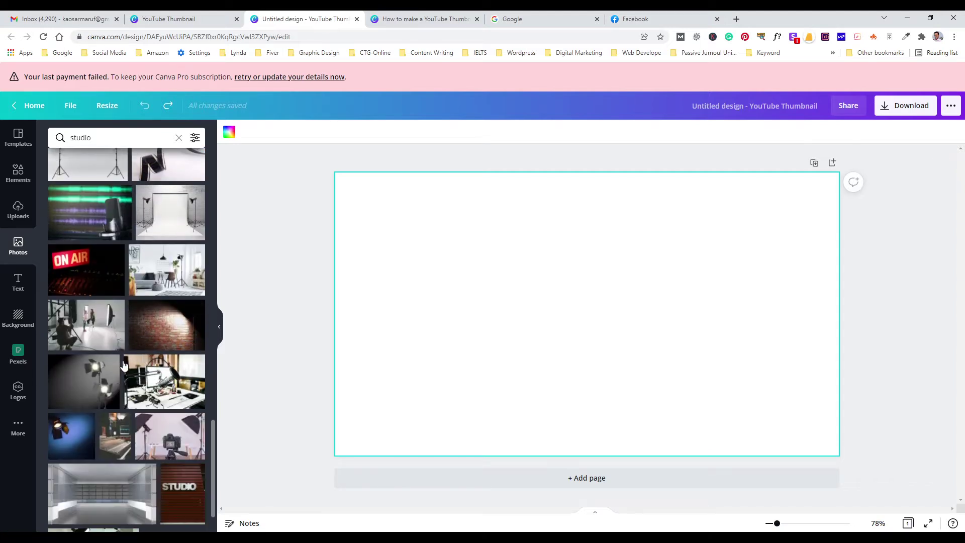
{"action": "scroll", "coordinate": [114, 374], "scroll_direction": "up", "scroll_amount": 3}
{"action": "scroll", "coordinate": [120, 376], "scroll_direction": "down", "scroll_amount": 10}
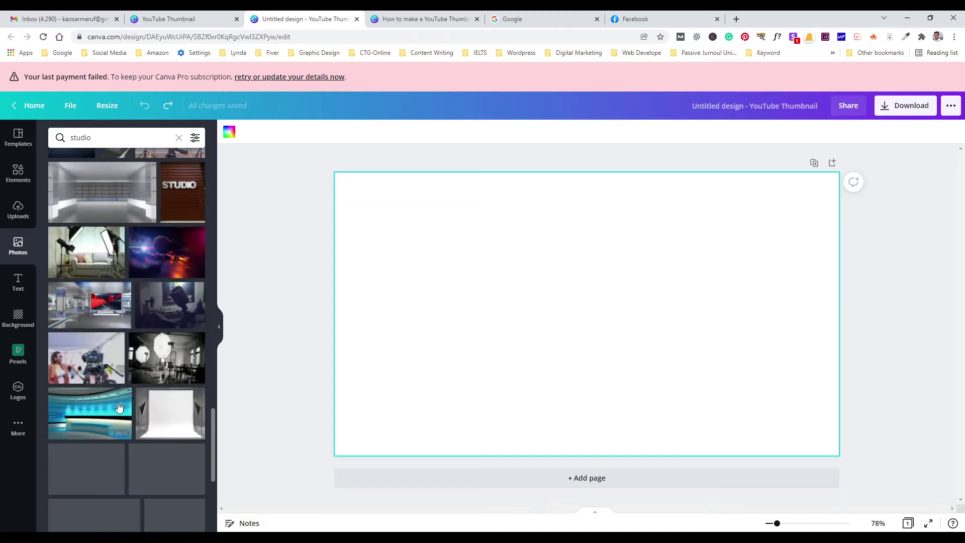
{"action": "scroll", "coordinate": [126, 367], "scroll_direction": "down", "scroll_amount": 3}
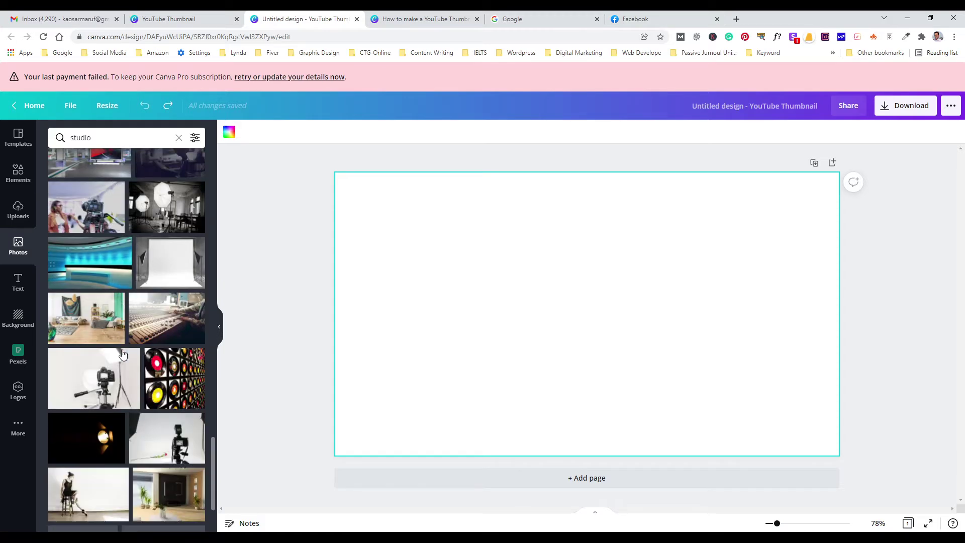
{"action": "scroll", "coordinate": [122, 354], "scroll_direction": "down", "scroll_amount": 3}
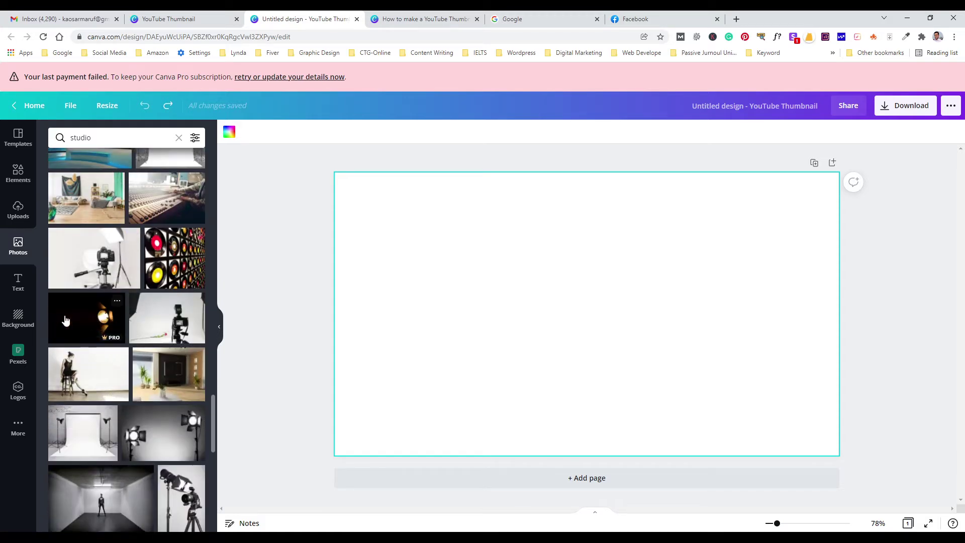
{"action": "scroll", "coordinate": [101, 327], "scroll_direction": "down", "scroll_amount": 5}
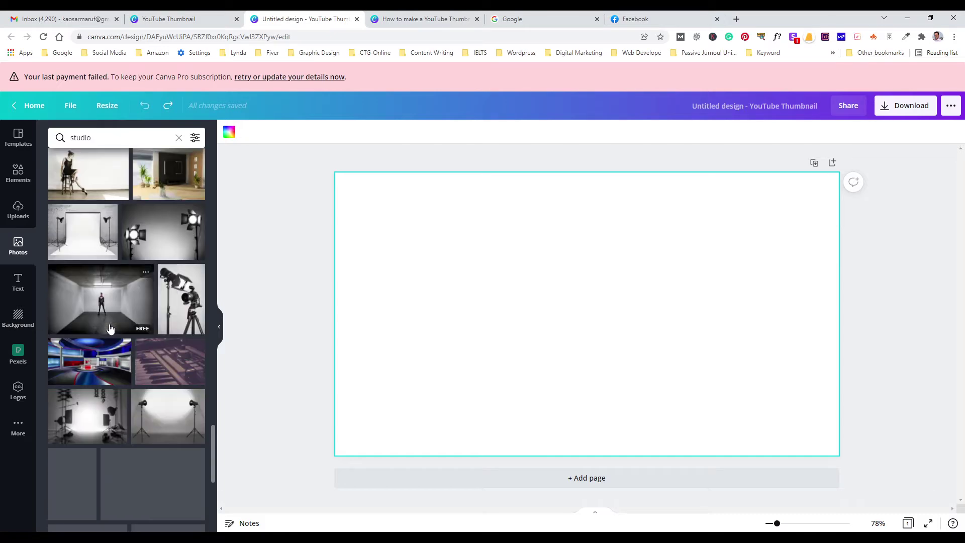
{"action": "scroll", "coordinate": [111, 329], "scroll_direction": "down", "scroll_amount": 3}
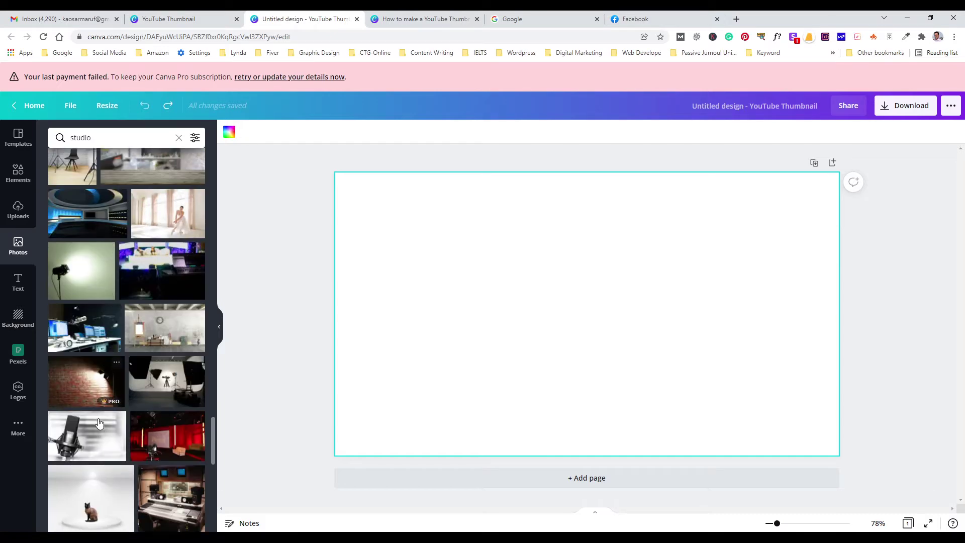
{"action": "scroll", "coordinate": [154, 396], "scroll_direction": "down", "scroll_amount": 6}
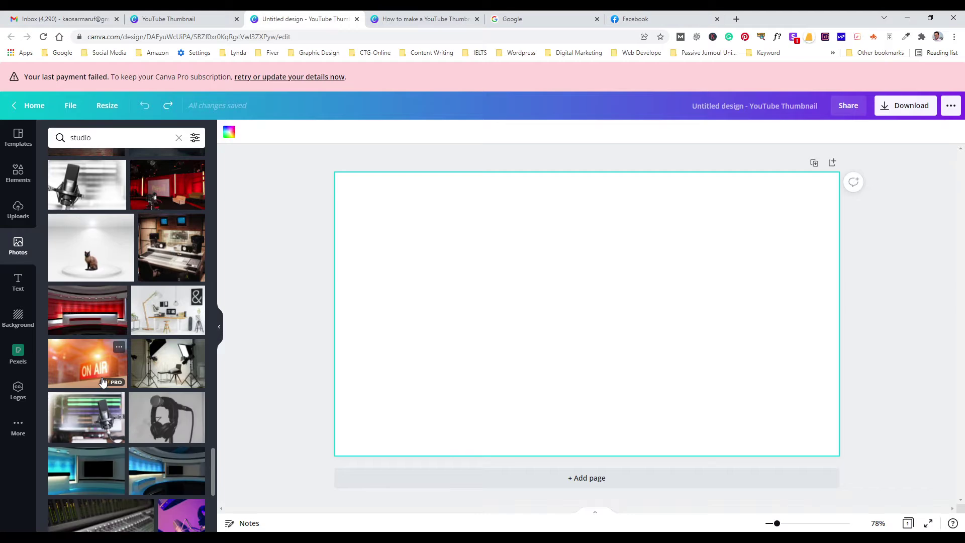
{"action": "scroll", "coordinate": [104, 419], "scroll_direction": "down", "scroll_amount": 5}
{"action": "scroll", "coordinate": [104, 419], "scroll_direction": "down", "scroll_amount": 10}
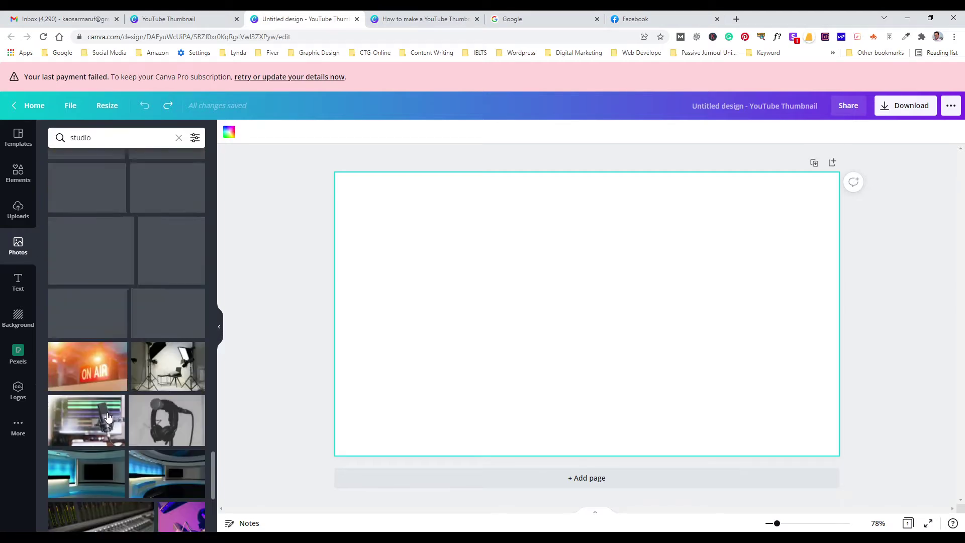
{"action": "scroll", "coordinate": [107, 415], "scroll_direction": "up", "scroll_amount": 3}
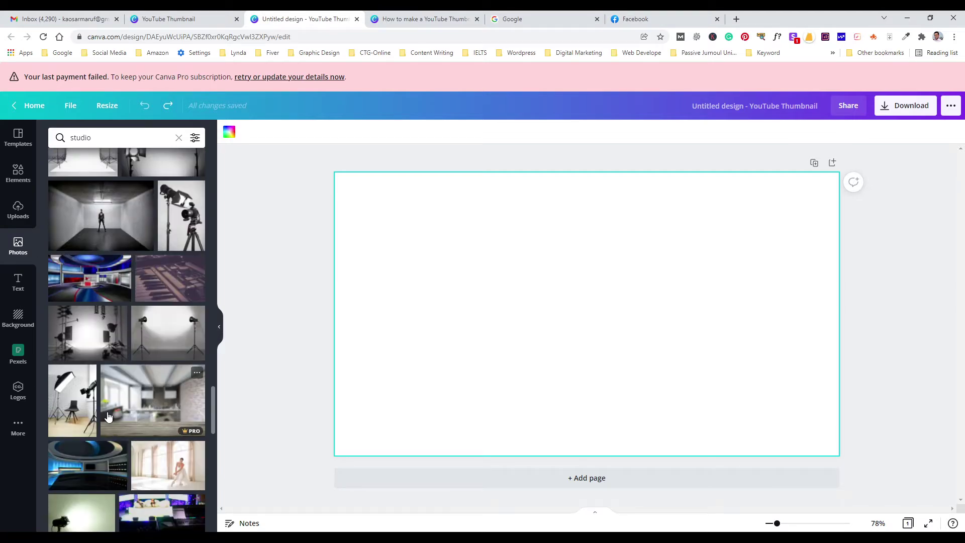
{"action": "scroll", "coordinate": [107, 416], "scroll_direction": "up", "scroll_amount": 6}
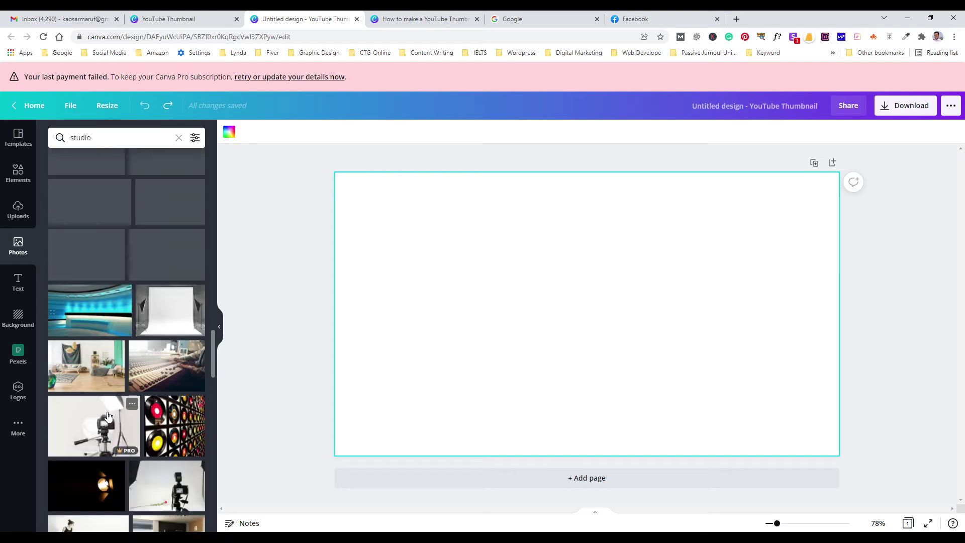
{"action": "scroll", "coordinate": [108, 416], "scroll_direction": "up", "scroll_amount": 2}
{"action": "scroll", "coordinate": [107, 416], "scroll_direction": "up", "scroll_amount": 3}
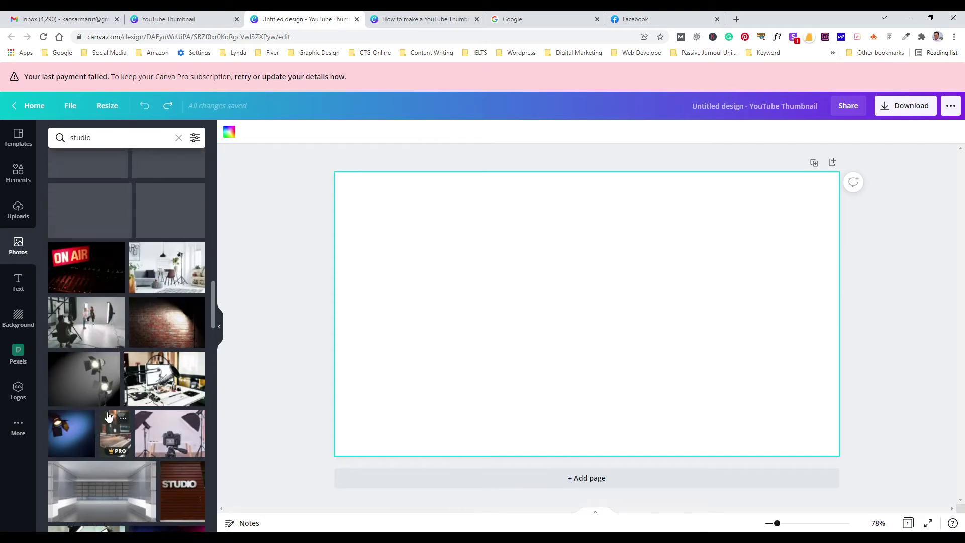
{"action": "scroll", "coordinate": [107, 416], "scroll_direction": "up", "scroll_amount": 2}
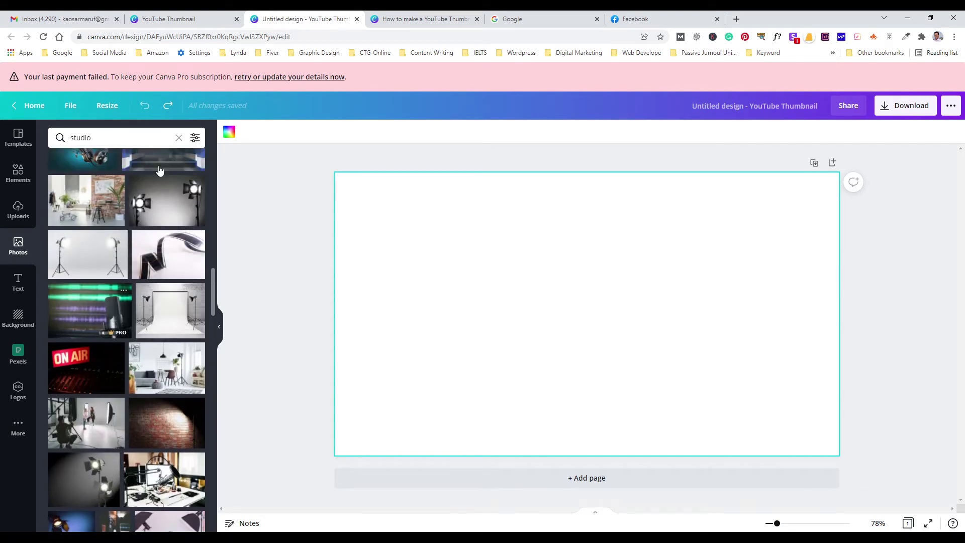
Step: Clear the photo search and set the recently used dark room photo with the wooden chair as the page background
{"action": "left_click", "coordinate": [179, 138]}
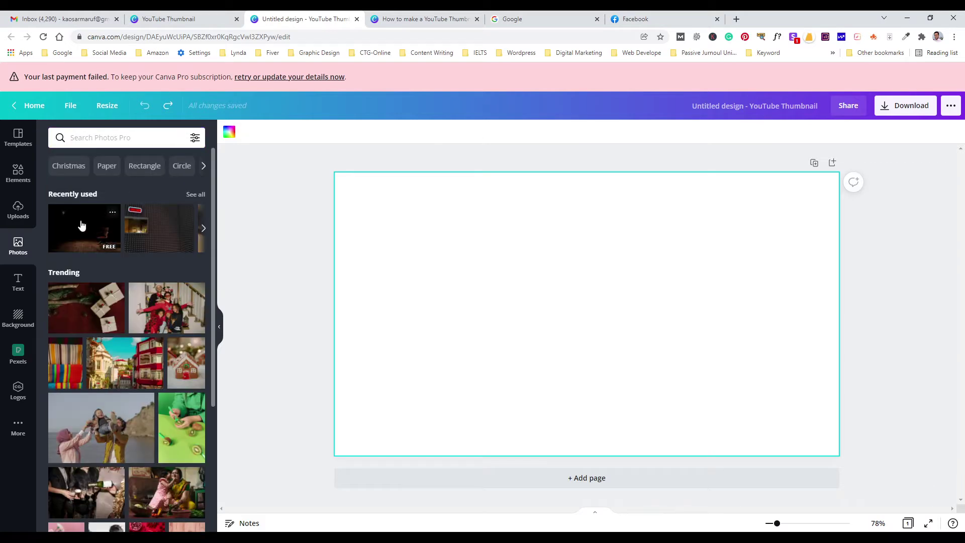
{"action": "left_click_drag", "start_coordinate": [81, 224], "coordinate": [357, 255]}
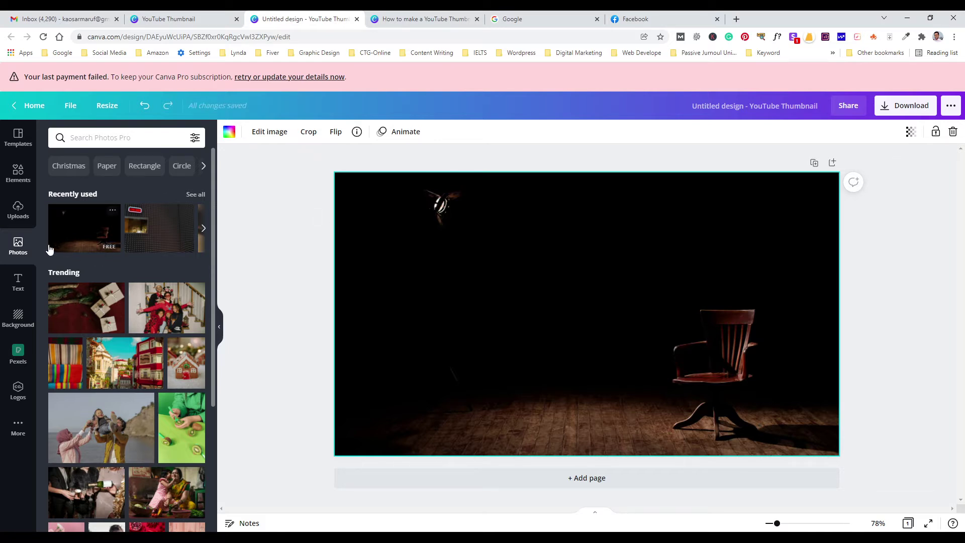
Step: Search the photo library for "expression"
{"action": "left_click", "coordinate": [122, 138]}
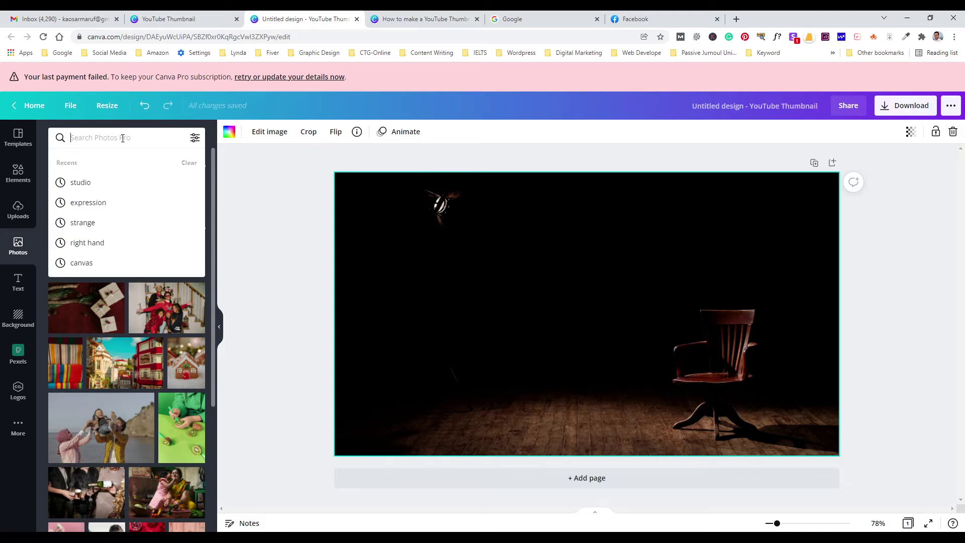
{"action": "type", "text": "express"}
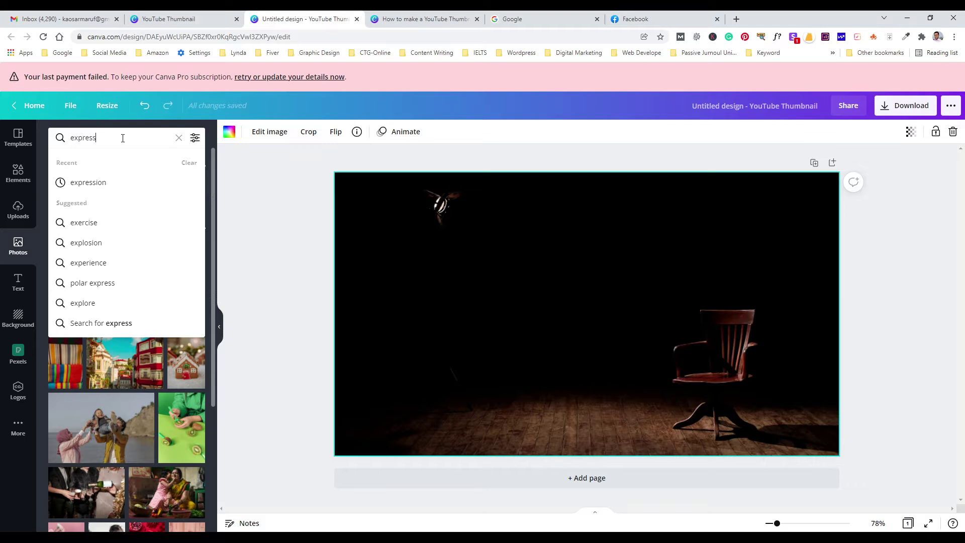
{"action": "left_click", "coordinate": [98, 186]}
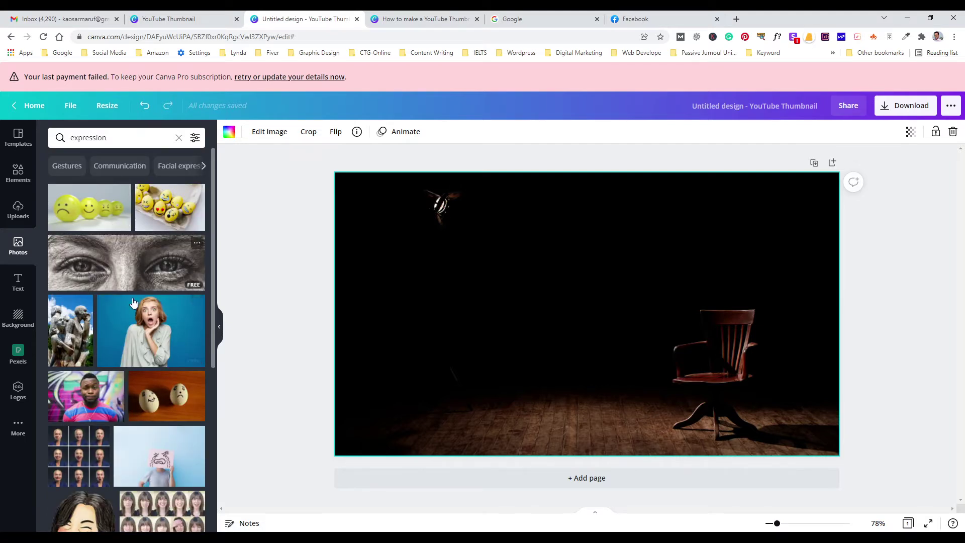
Step: Add the cutout of the bearded man pointing his thumb near the page's centre, and duplicate it with the copy offset to the right
{"action": "scroll", "coordinate": [133, 302], "scroll_direction": "down", "scroll_amount": 7}
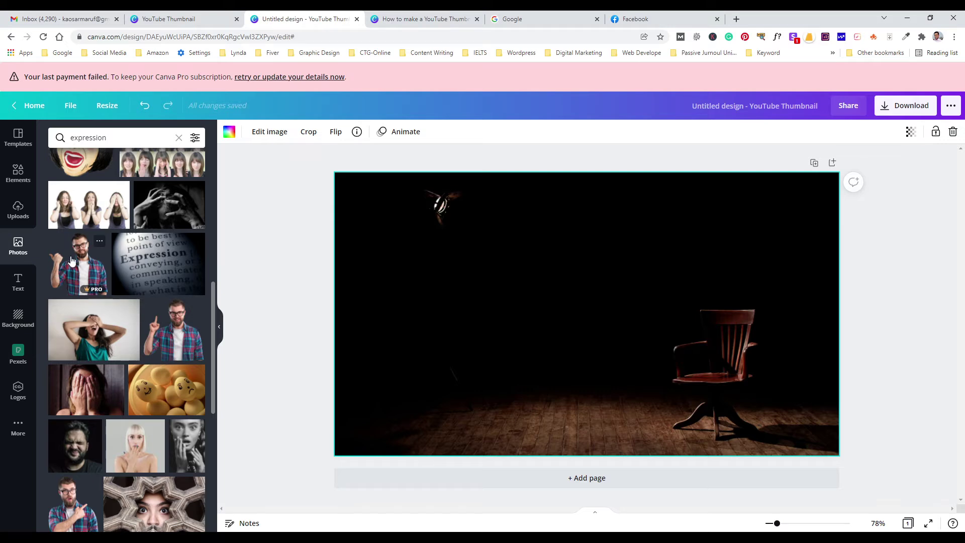
{"action": "left_click_drag", "start_coordinate": [70, 259], "coordinate": [500, 255]}
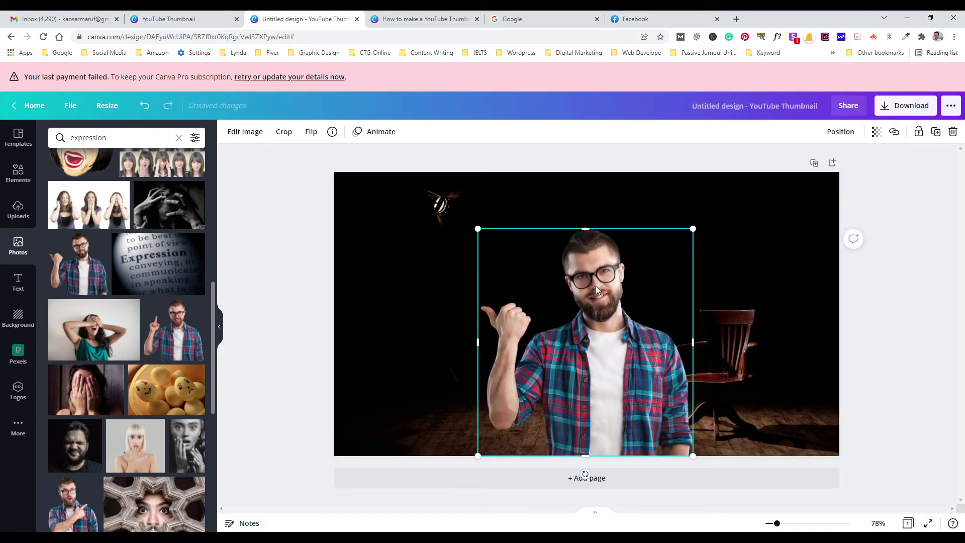
{"action": "left_click_drag", "start_coordinate": [597, 283], "coordinate": [602, 284]}
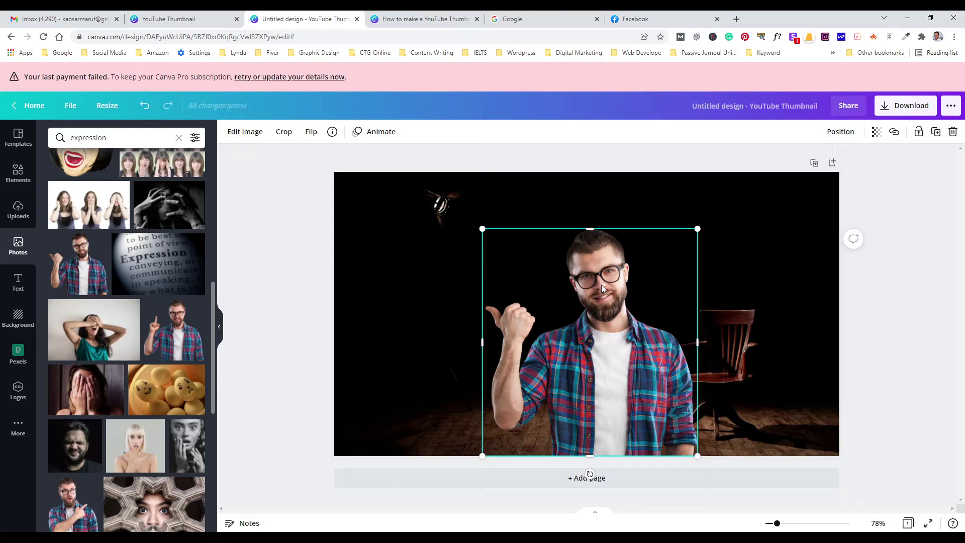
{"action": "key", "text": "ctrl+d"}
{"action": "left_click_drag", "start_coordinate": [601, 284], "coordinate": [627, 277]}
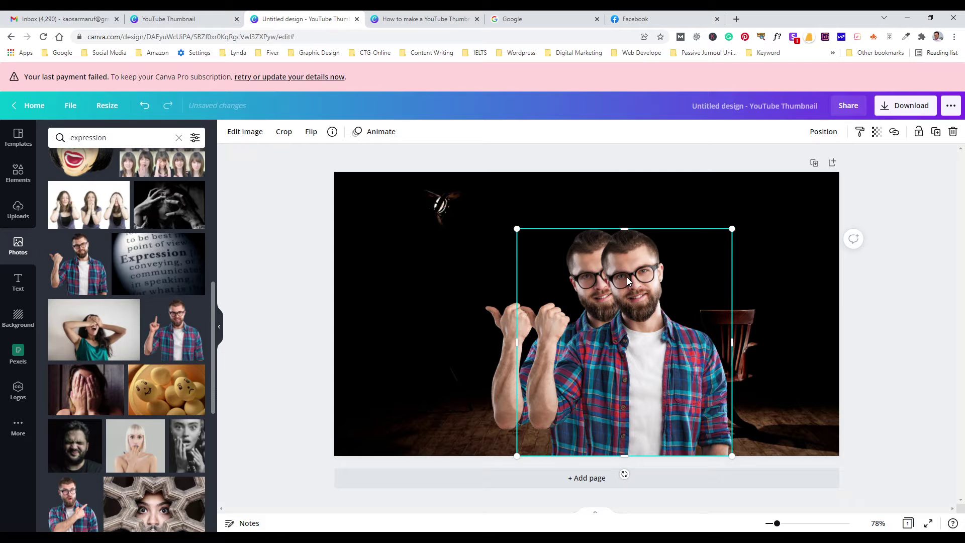
{"action": "left_click", "coordinate": [244, 132]}
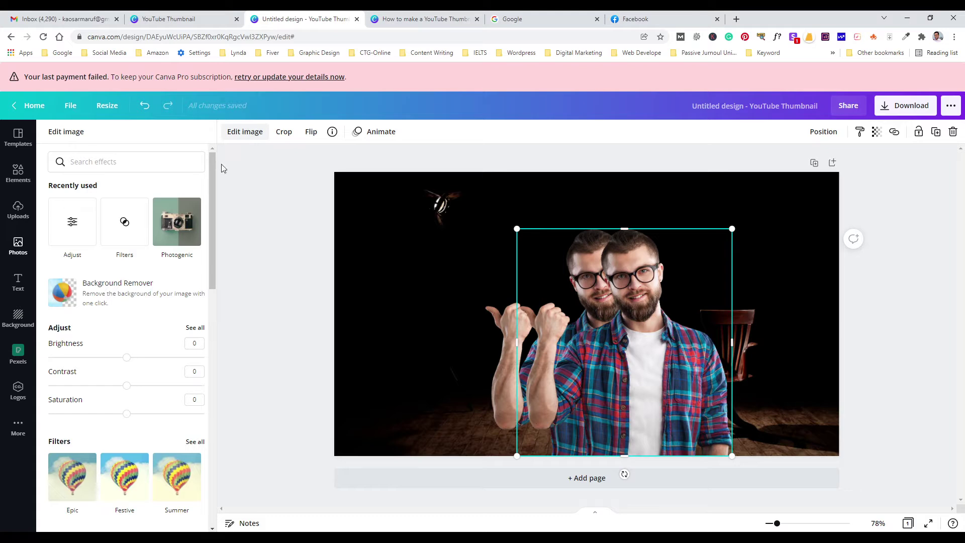
{"action": "scroll", "coordinate": [153, 428], "scroll_direction": "down", "scroll_amount": 2}
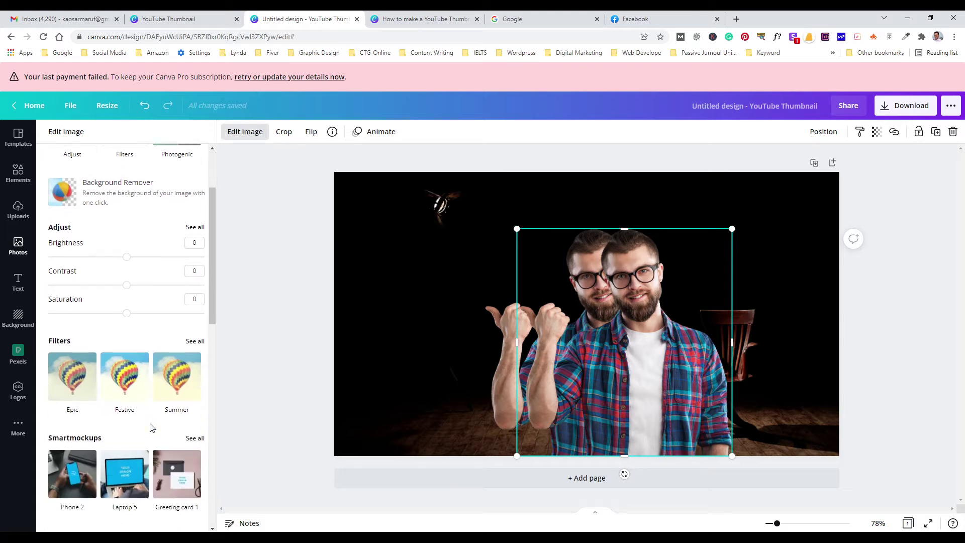
{"action": "scroll", "coordinate": [116, 304], "scroll_direction": "up", "scroll_amount": 2}
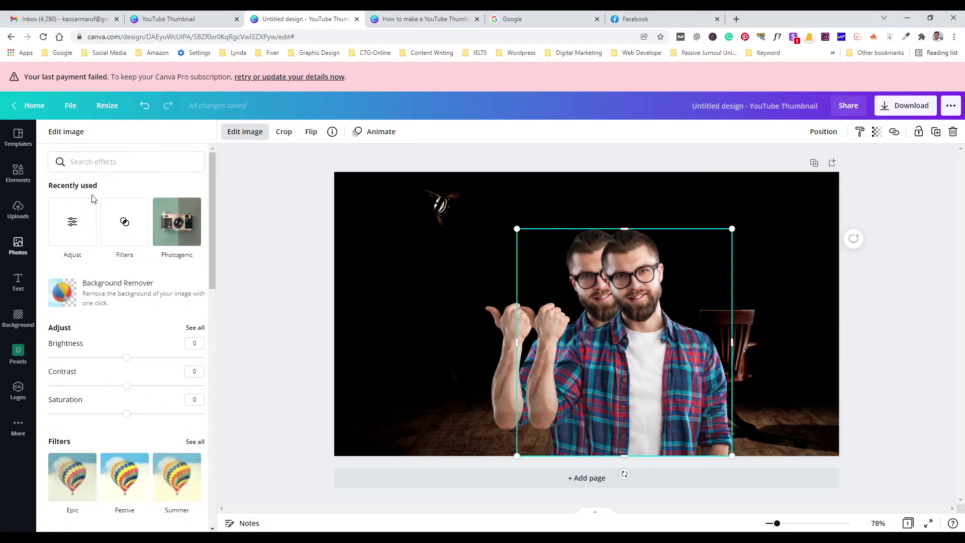
{"action": "left_click", "coordinate": [72, 221]}
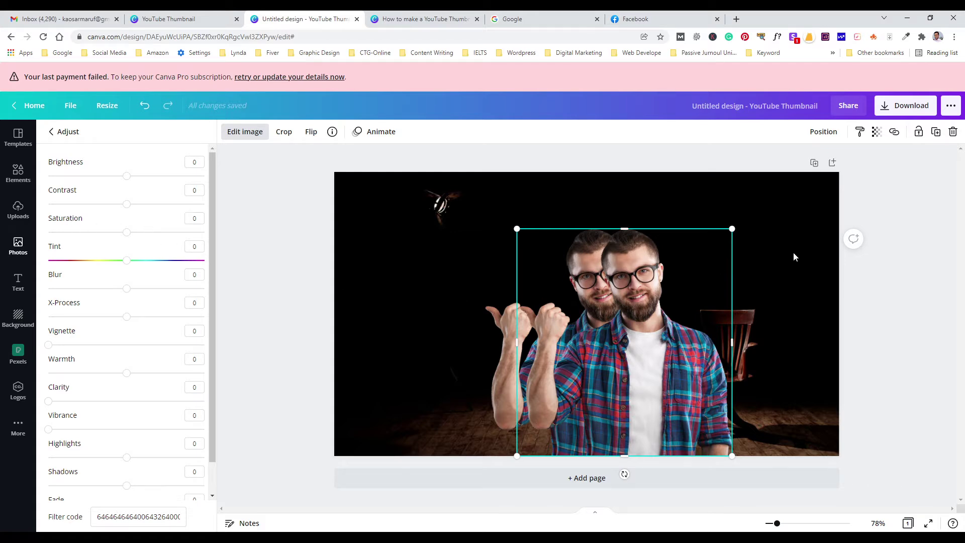
{"action": "key", "text": "Escape"}
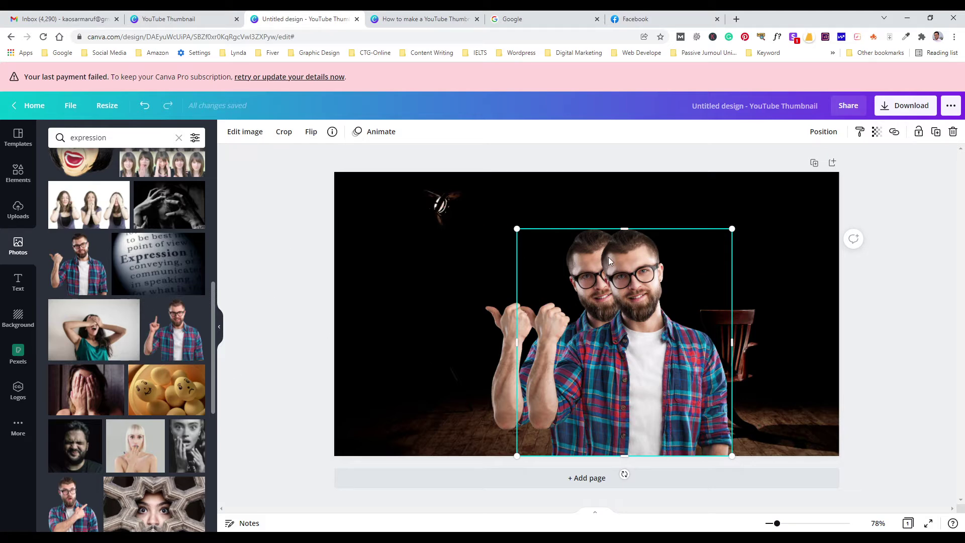
Step: Adjust the duplicated man's image to brightness 100, contrast 100 and saturation 100
{"action": "left_click", "coordinate": [238, 132]}
{"action": "left_click", "coordinate": [80, 228]}
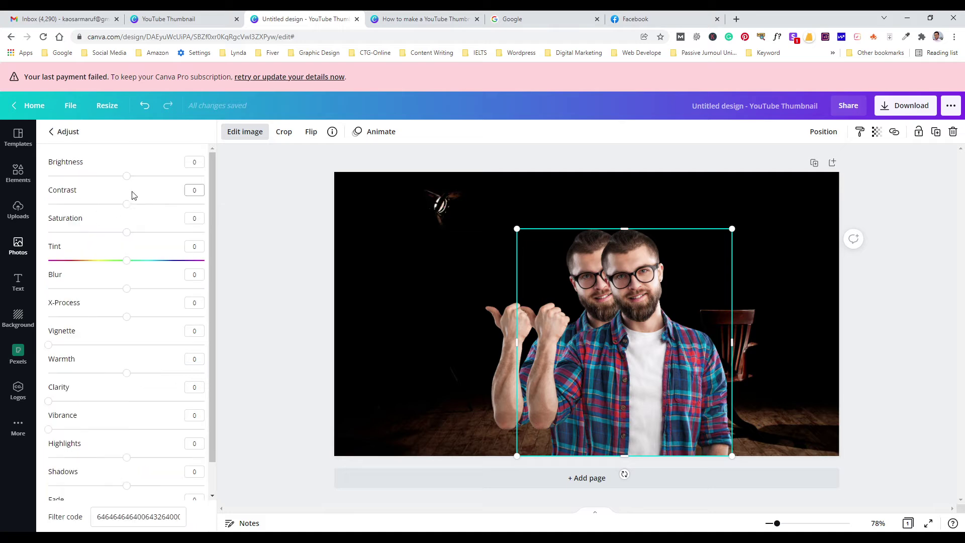
{"action": "left_click_drag", "start_coordinate": [126, 177], "coordinate": [215, 185]}
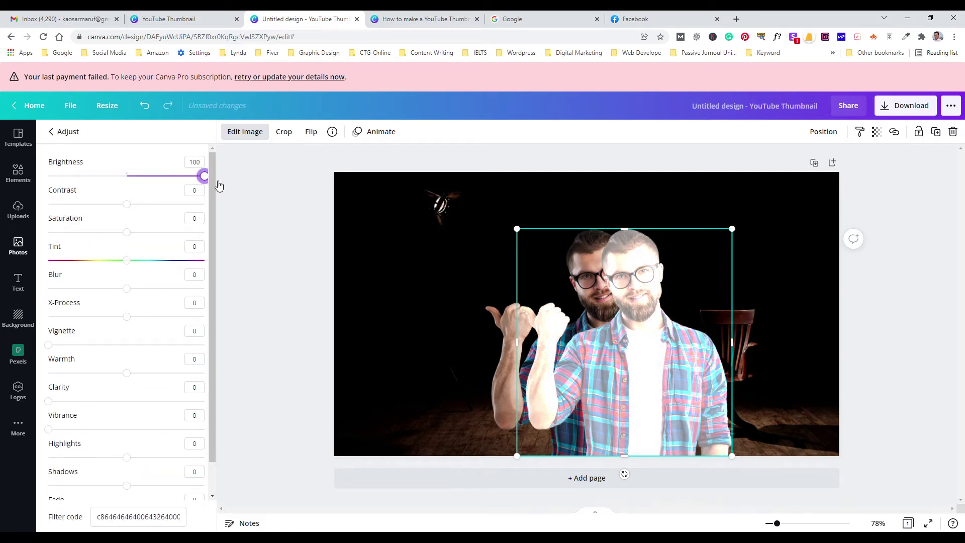
{"action": "left_click_drag", "start_coordinate": [127, 204], "coordinate": [215, 221]}
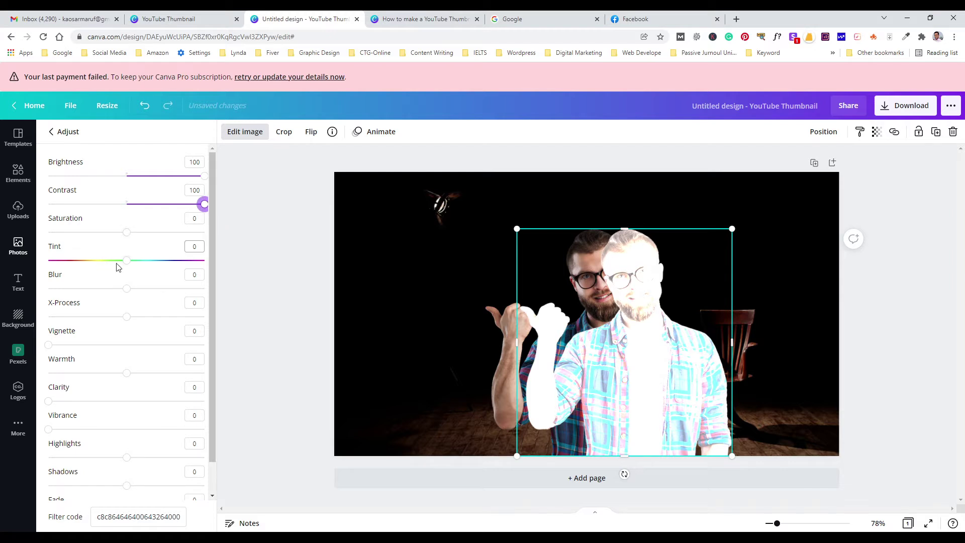
{"action": "left_click_drag", "start_coordinate": [126, 232], "coordinate": [270, 261]}
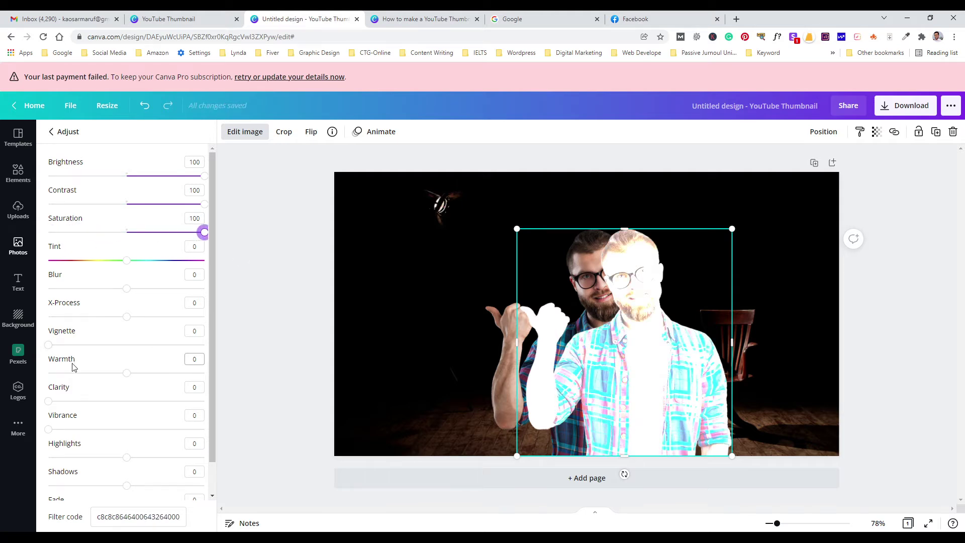
Step: Set the duplicate's X-Process to -100 and highlights to 100, and deselect the image
{"action": "left_click", "coordinate": [125, 317]}
{"action": "left_click_drag", "start_coordinate": [126, 317], "coordinate": [29, 331]}
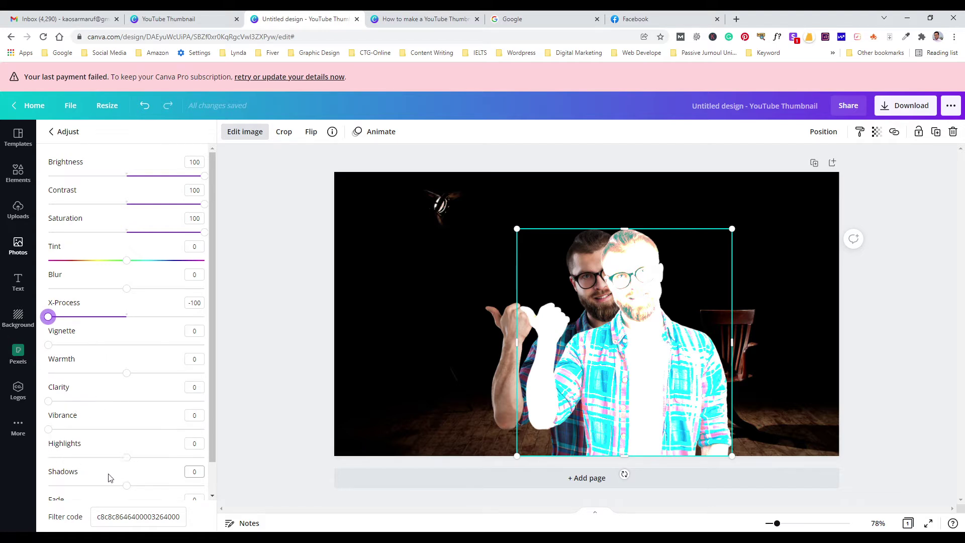
{"action": "left_click_drag", "start_coordinate": [126, 457], "coordinate": [282, 459]}
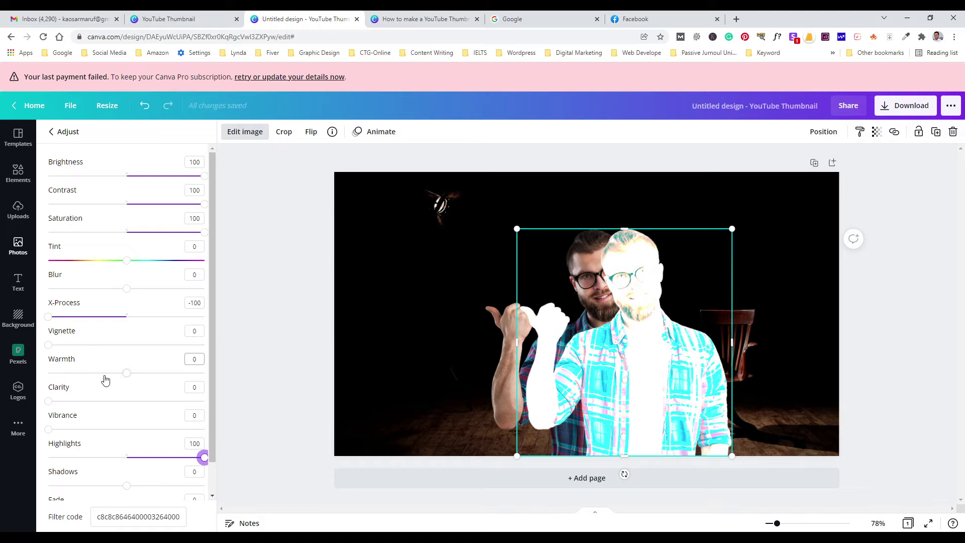
{"action": "left_click", "coordinate": [887, 292]}
{"action": "left_click", "coordinate": [896, 279]}
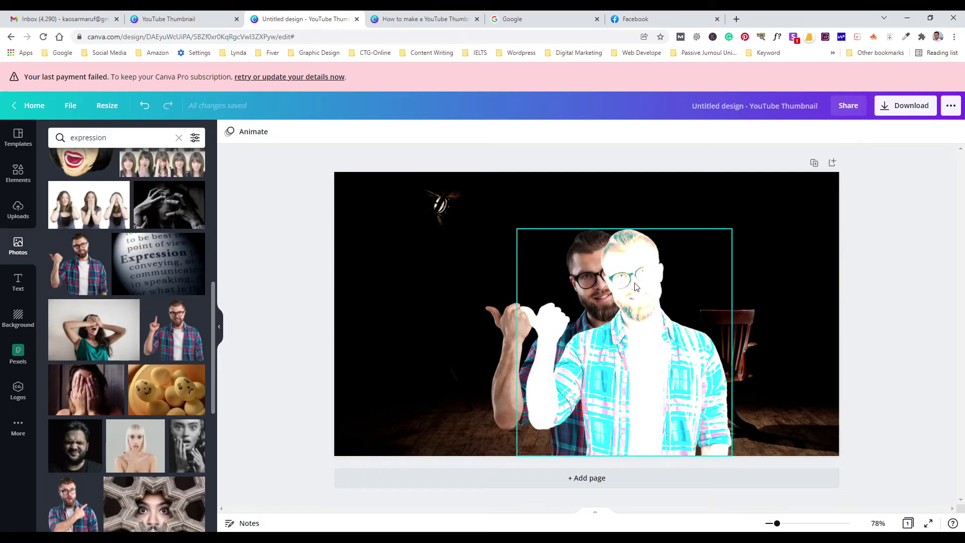
Step: Enlarge the whitened duplicate to about 573 × 606 and send it backward behind the original man
{"action": "left_click", "coordinate": [635, 286]}
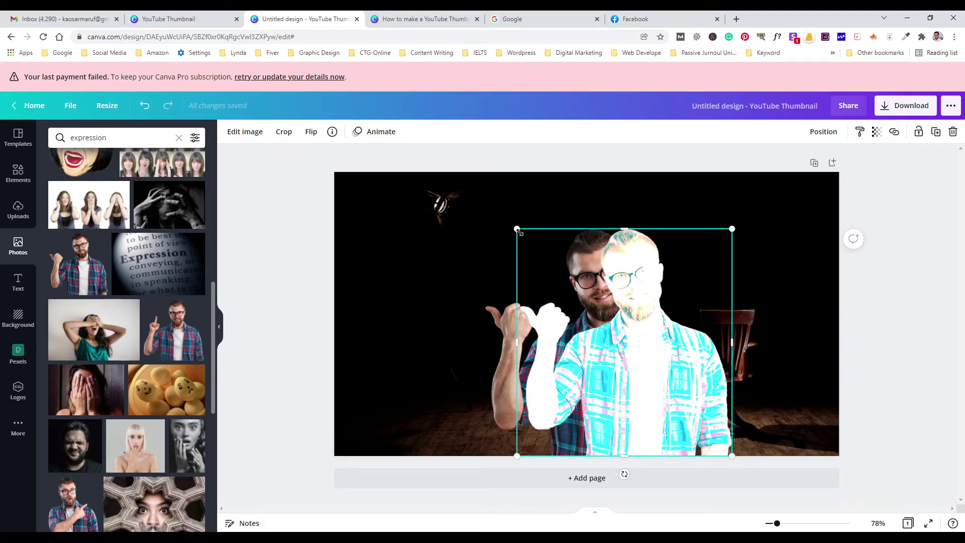
{"action": "left_click_drag", "start_coordinate": [519, 231], "coordinate": [511, 217]}
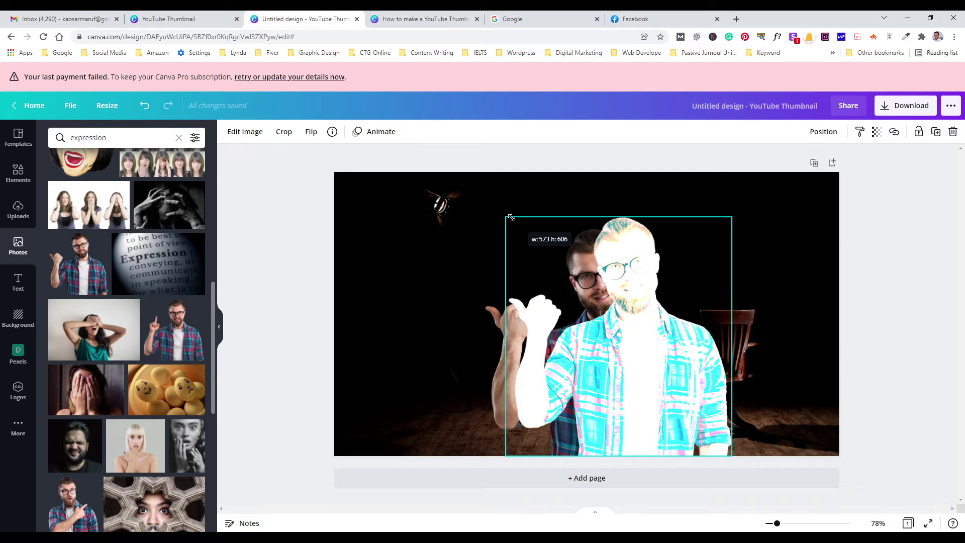
{"action": "left_click_drag", "start_coordinate": [511, 217], "coordinate": [511, 217]}
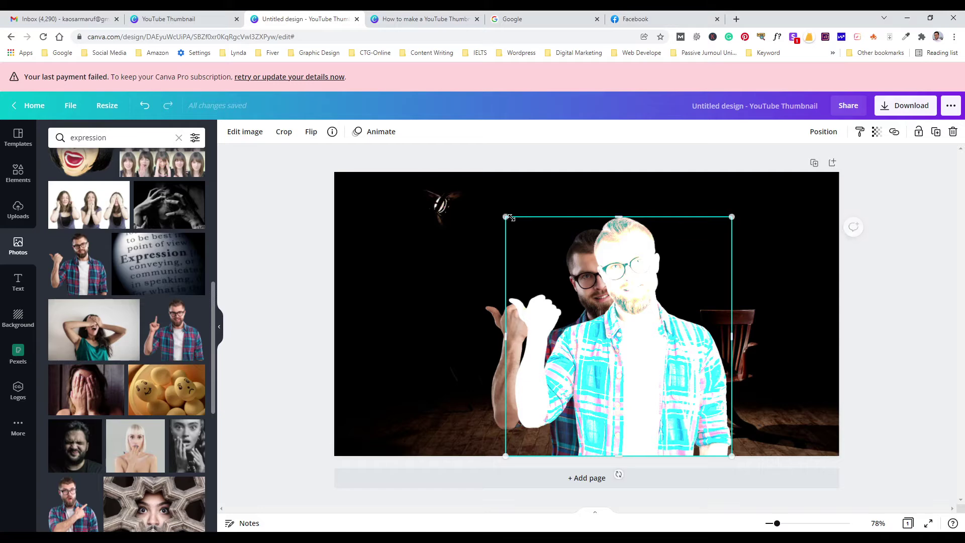
{"action": "left_click", "coordinate": [830, 135]}
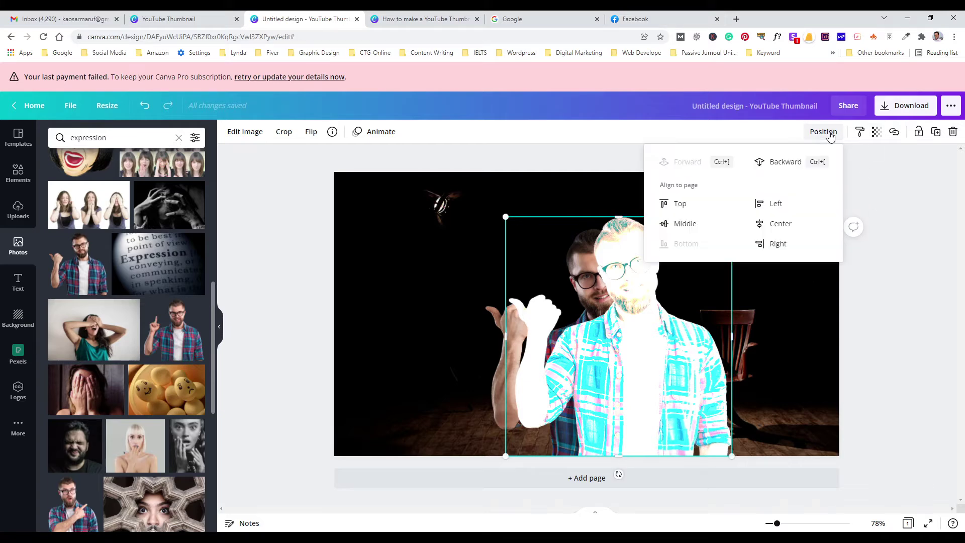
{"action": "left_click", "coordinate": [796, 161]}
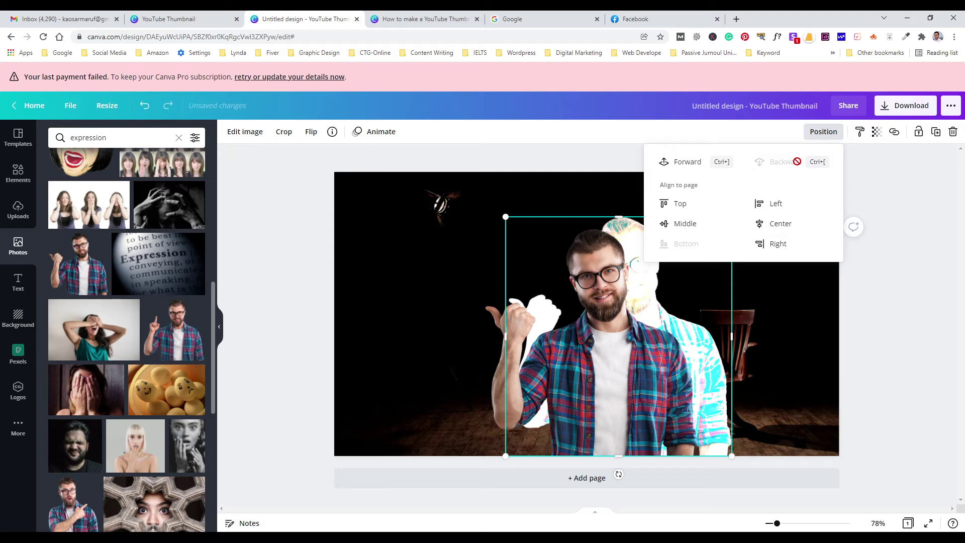
{"action": "left_click", "coordinate": [906, 278]}
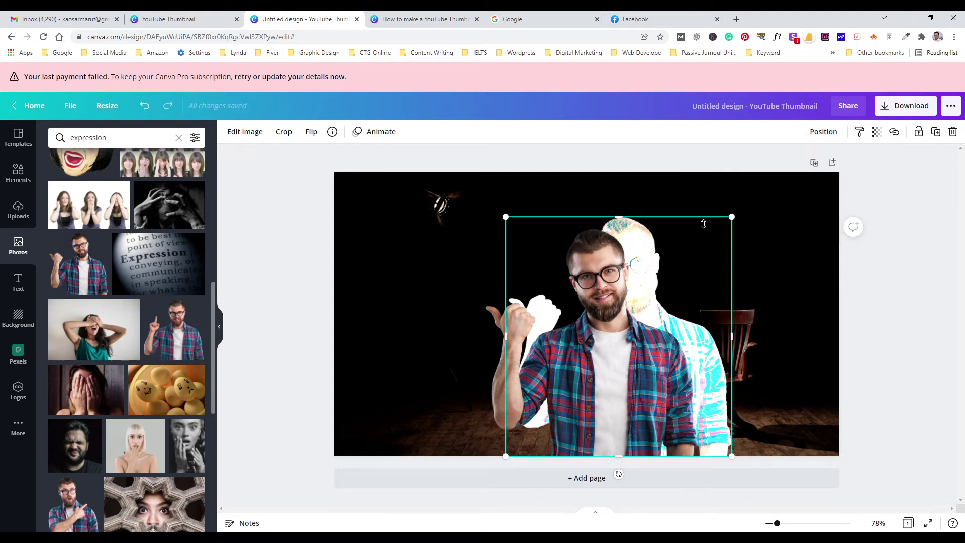
{"action": "left_click", "coordinate": [923, 264]}
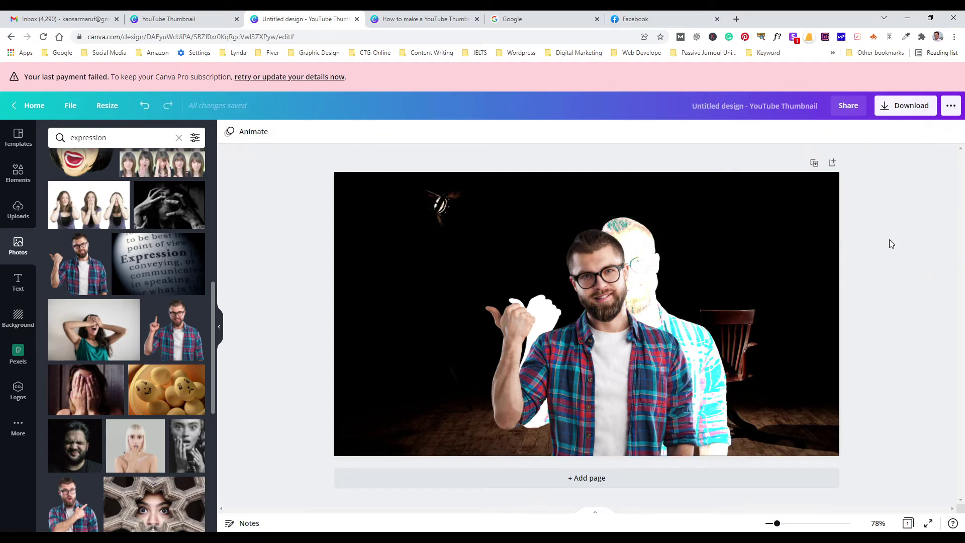
Step: Move the whitened duplicate directly behind the original man so its edges form a white outline around him
{"action": "left_click", "coordinate": [691, 225]}
{"action": "left_click_drag", "start_coordinate": [692, 227], "coordinate": [662, 231]}
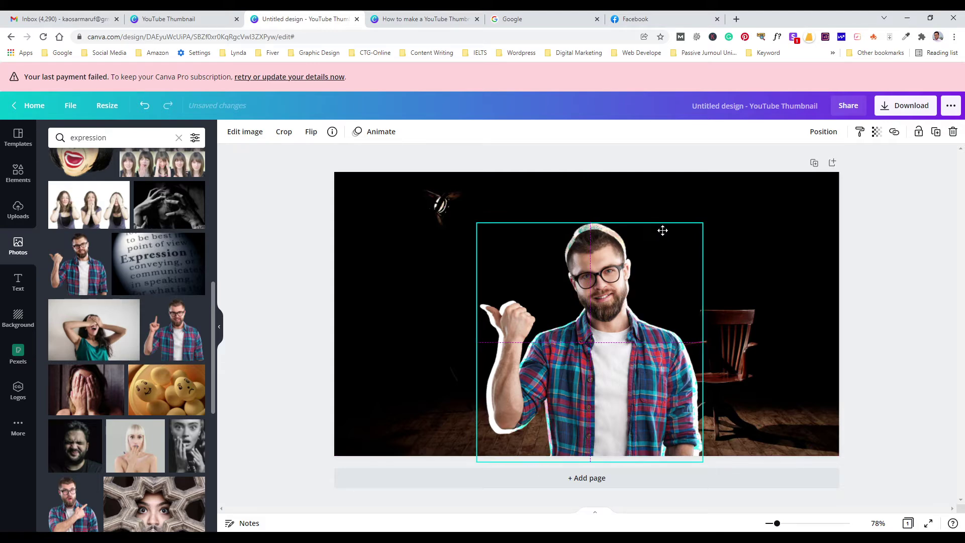
{"action": "left_click_drag", "start_coordinate": [662, 230], "coordinate": [661, 229]}
{"action": "left_click", "coordinate": [899, 270]}
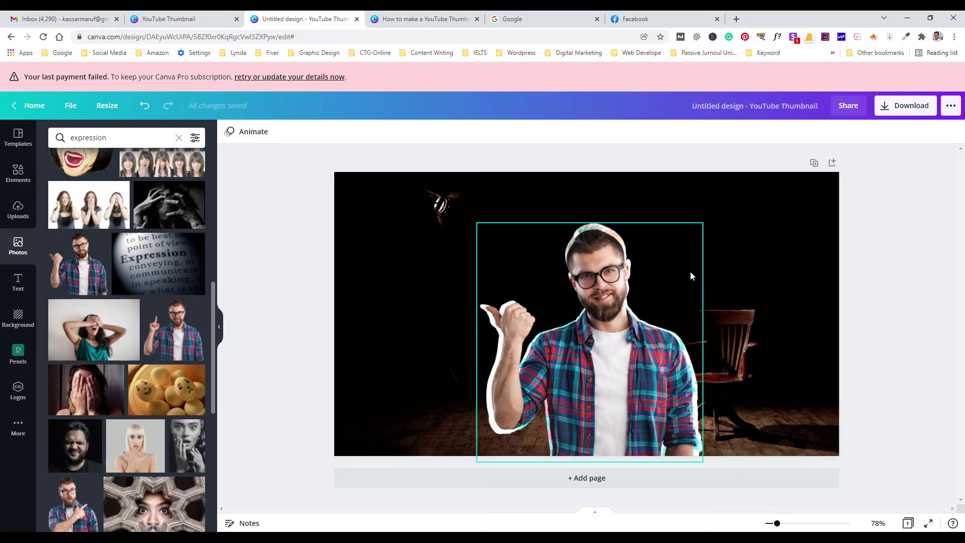
{"action": "left_click", "coordinate": [696, 228]}
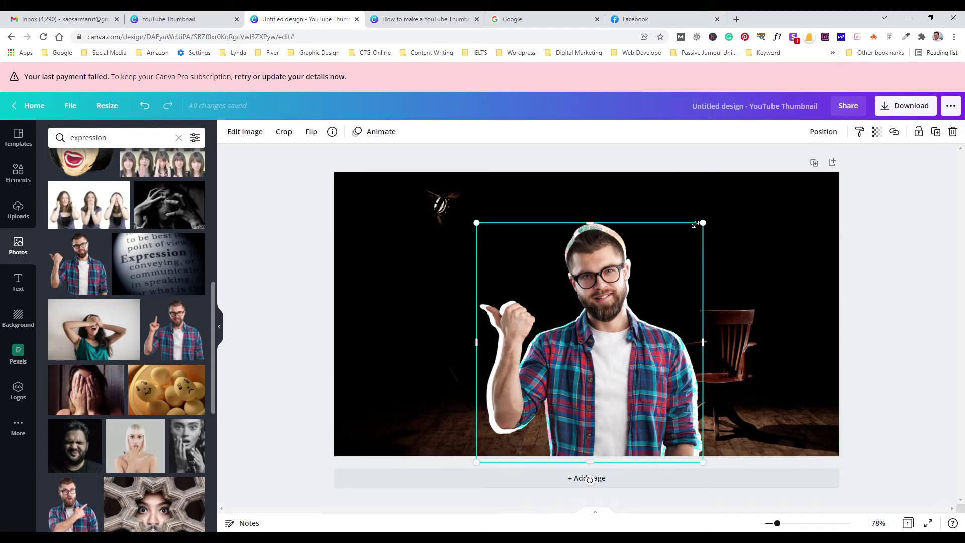
{"action": "left_click_drag", "start_coordinate": [695, 224], "coordinate": [694, 228]}
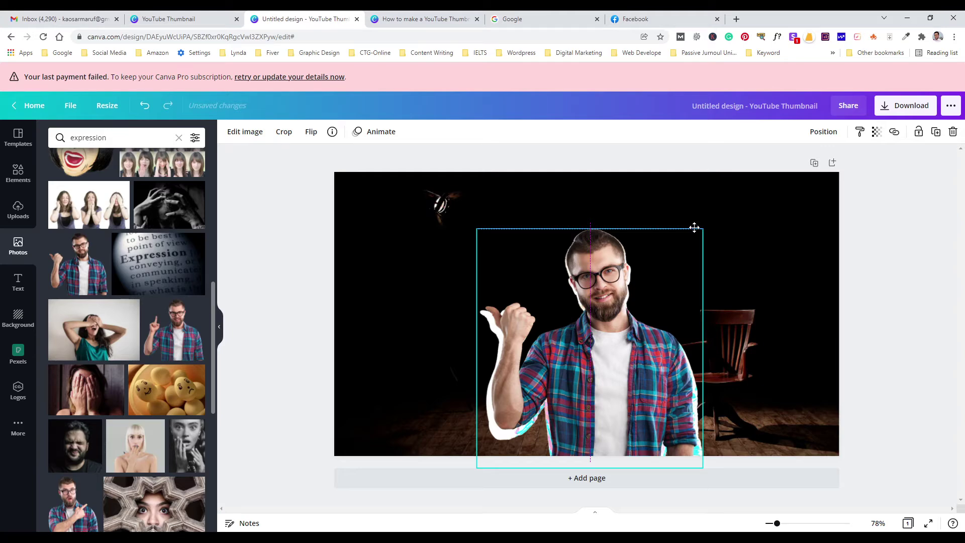
{"action": "left_click_drag", "start_coordinate": [694, 228], "coordinate": [694, 226]}
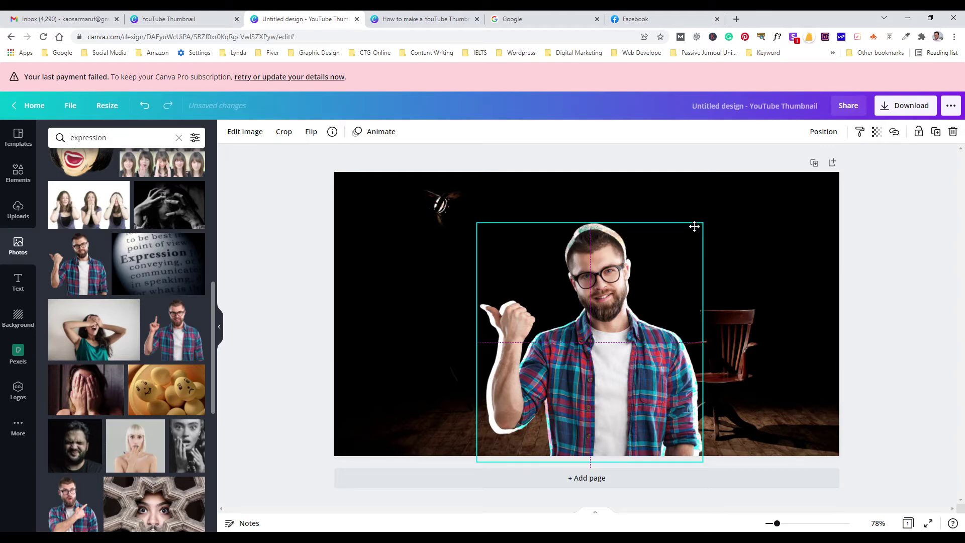
{"action": "left_click_drag", "start_coordinate": [694, 226], "coordinate": [694, 226]}
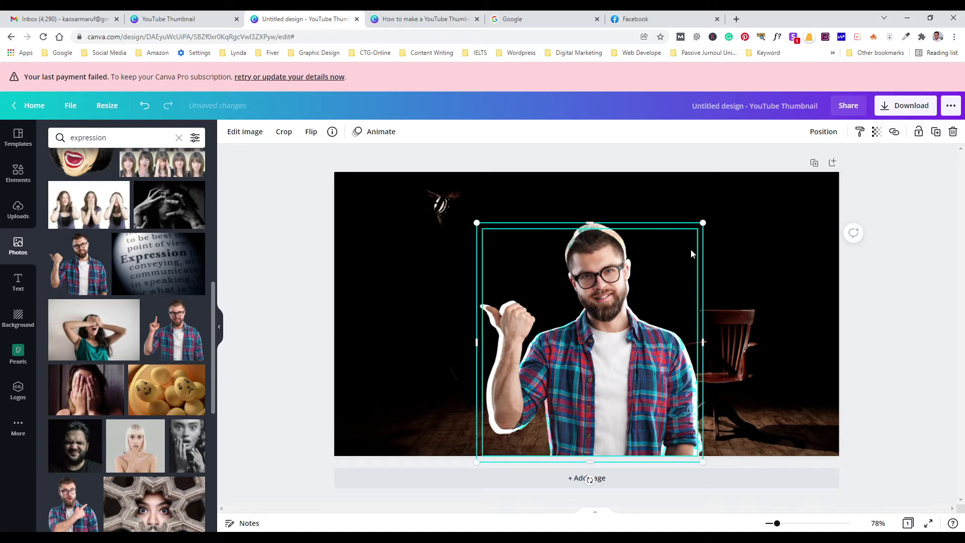
{"action": "left_click", "coordinate": [886, 261]}
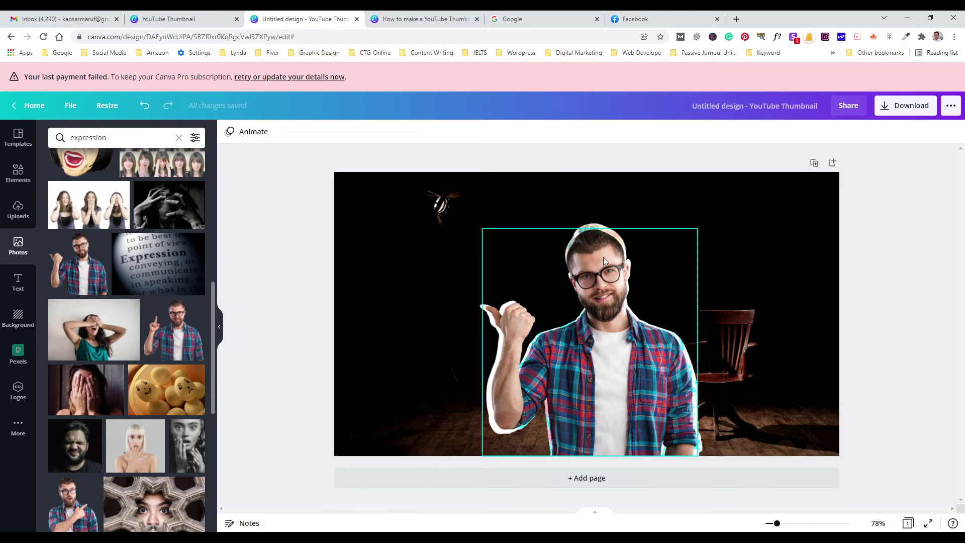
Step: Add the "PLANET ARCADIA" text style at size 93.3, tilted upward to the right in the page's upper-left area
{"action": "left_click", "coordinate": [19, 288]}
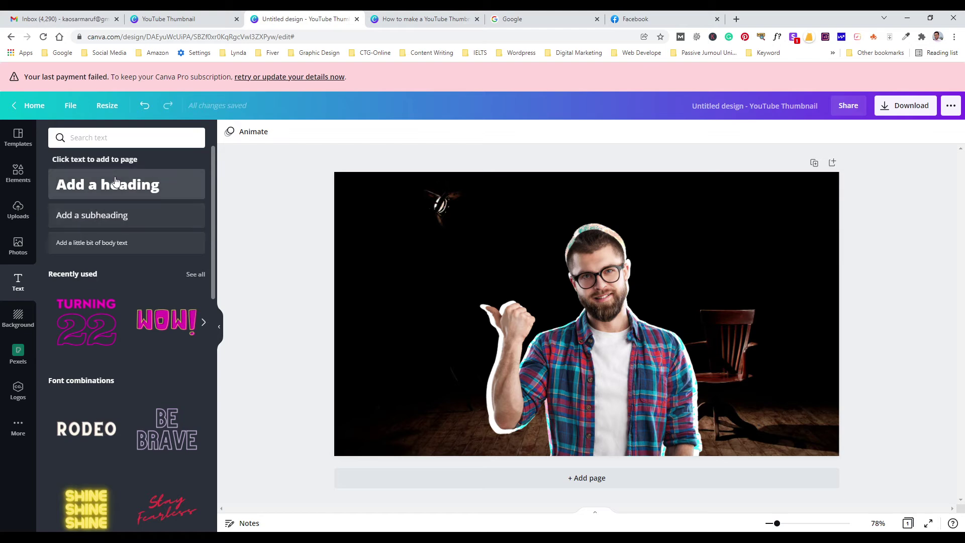
{"action": "scroll", "coordinate": [107, 295], "scroll_direction": "down", "scroll_amount": 3}
{"action": "scroll", "coordinate": [119, 274], "scroll_direction": "down", "scroll_amount": 6}
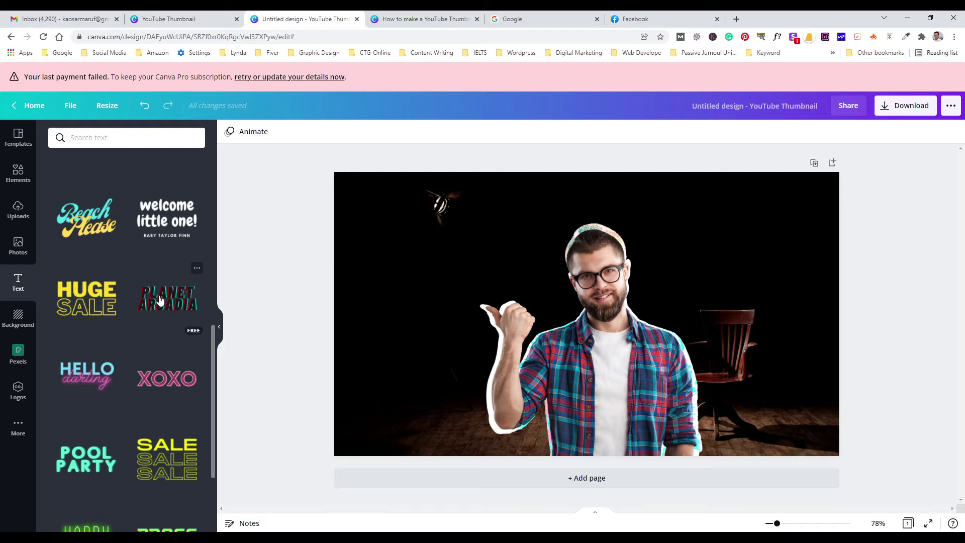
{"action": "left_click_drag", "start_coordinate": [147, 300], "coordinate": [361, 234]}
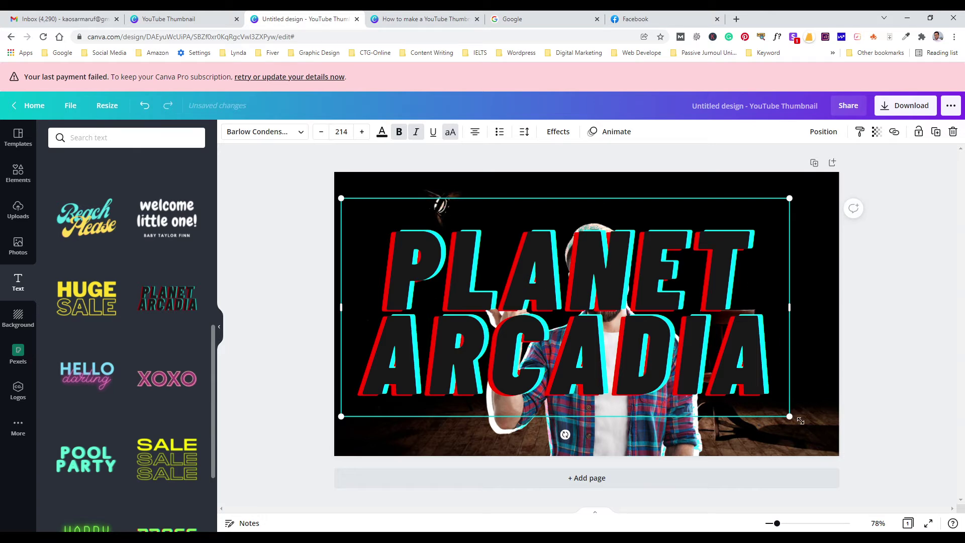
{"action": "left_click_drag", "start_coordinate": [790, 416], "coordinate": [538, 295]}
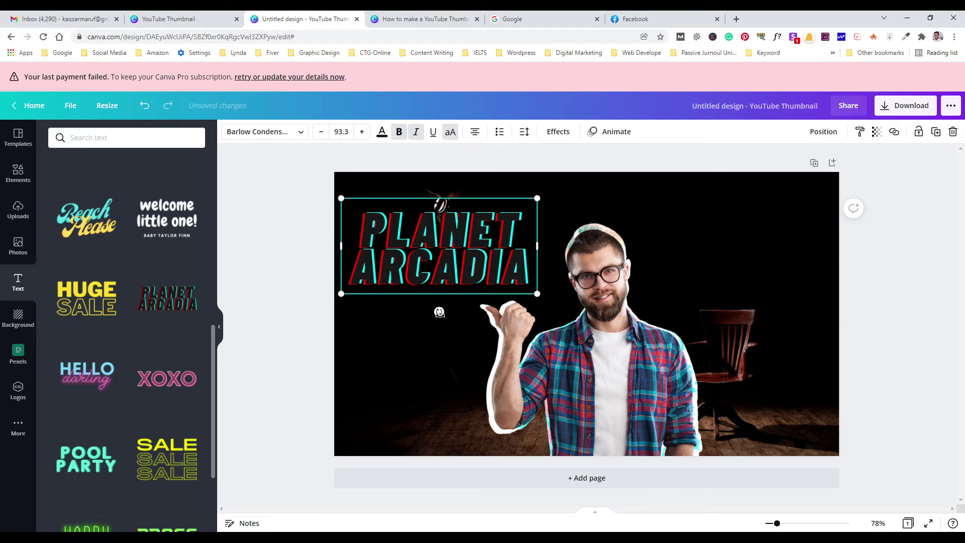
{"action": "left_click_drag", "start_coordinate": [439, 312], "coordinate": [459, 308]}
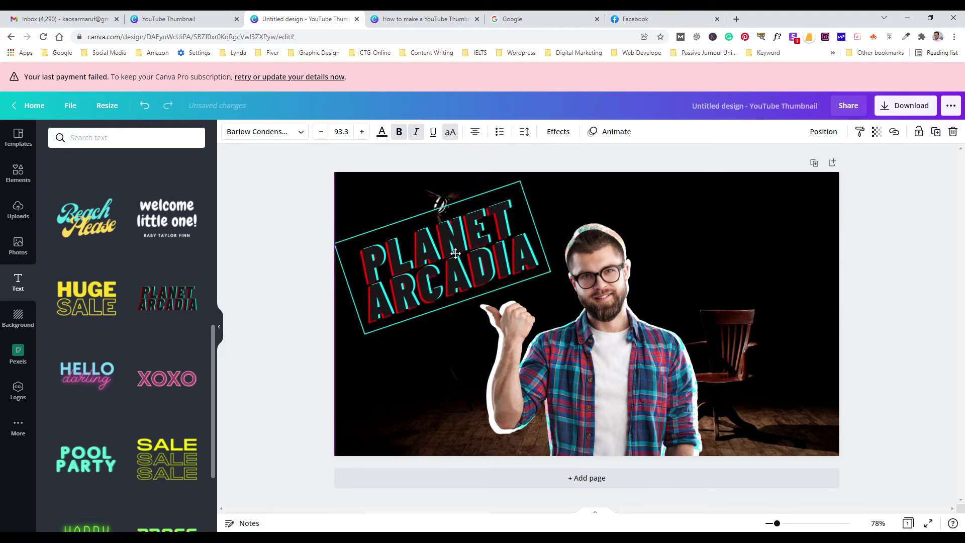
{"action": "left_click_drag", "start_coordinate": [455, 254], "coordinate": [452, 260]}
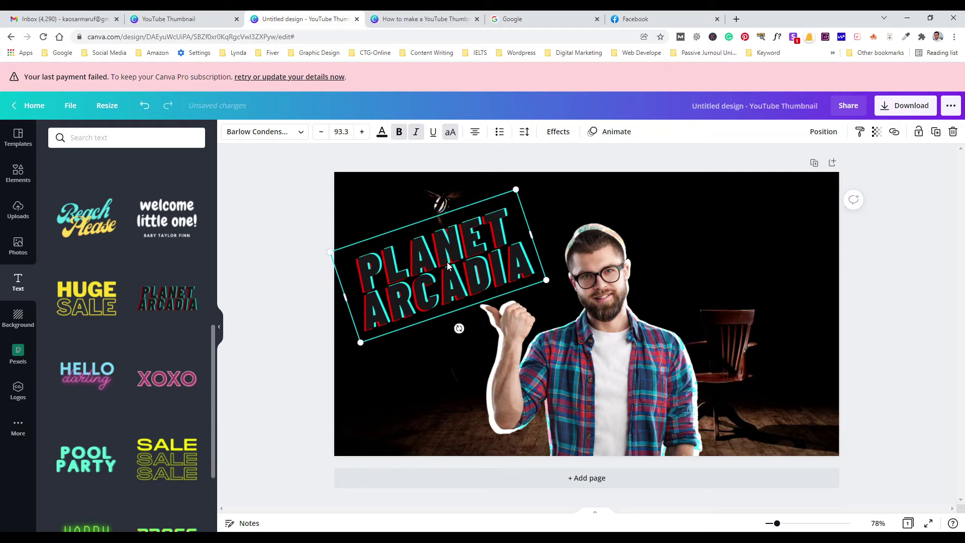
Step: Replace the tilted heading's text with "CREATE" on the first line and "EYE-CATCHING THUMBNAILS" below it
{"action": "double_click", "coordinate": [447, 264]}
{"action": "key", "text": "Escape"}
{"action": "left_click_drag", "start_coordinate": [356, 289], "coordinate": [530, 275]}
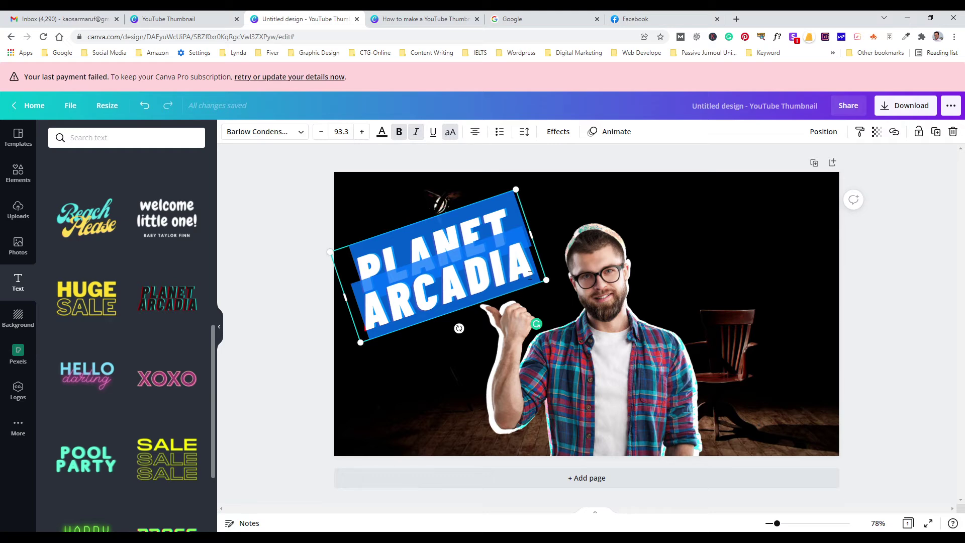
{"action": "type", "text": "CR"}
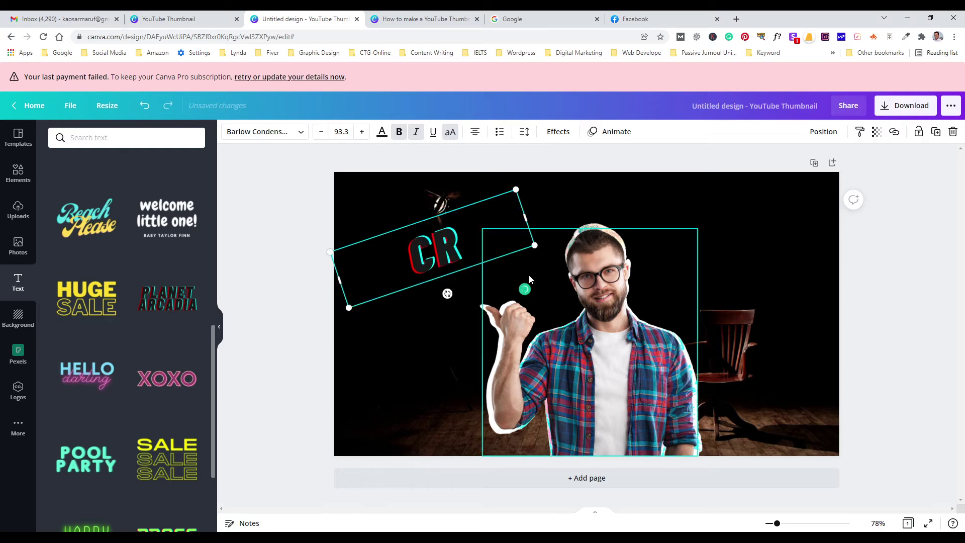
{"action": "type", "text": "EATE"}
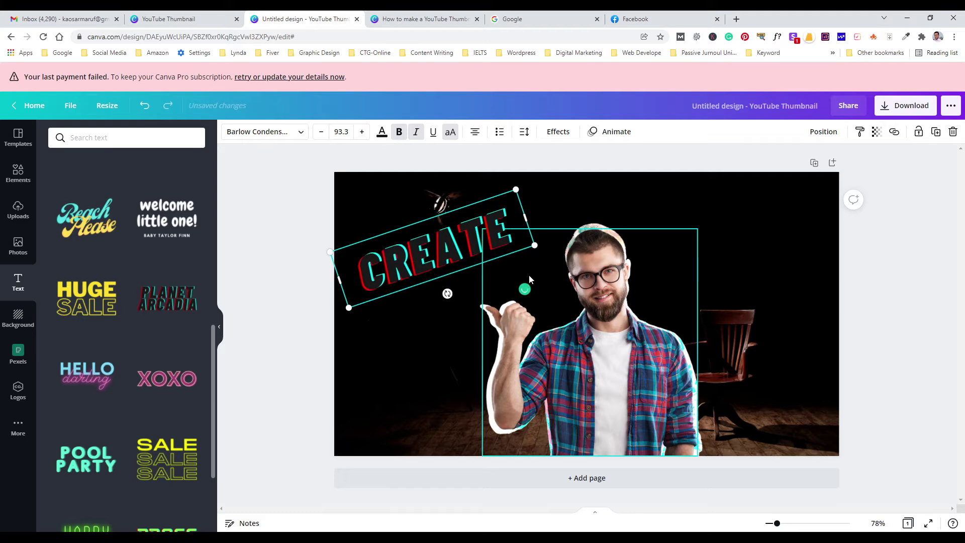
{"action": "key", "text": "Return"}
{"action": "type", "text": "E"}
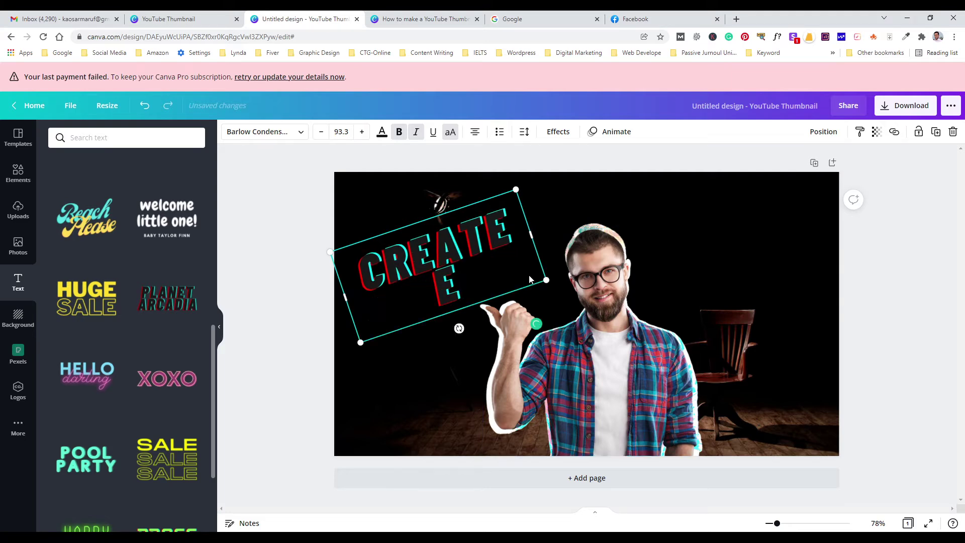
{"action": "type", "text": "YE-"}
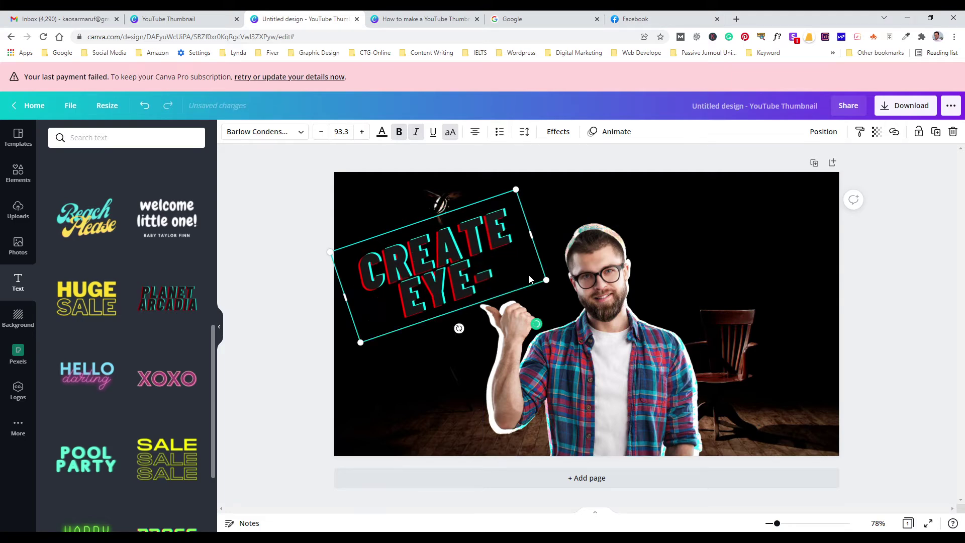
{"action": "type", "text": "CA"}
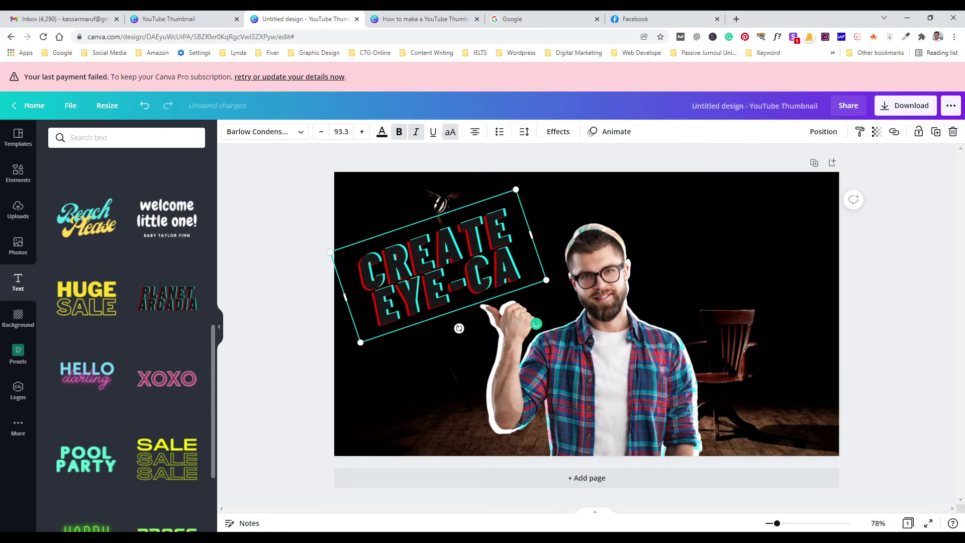
{"action": "type", "text": "TCH"}
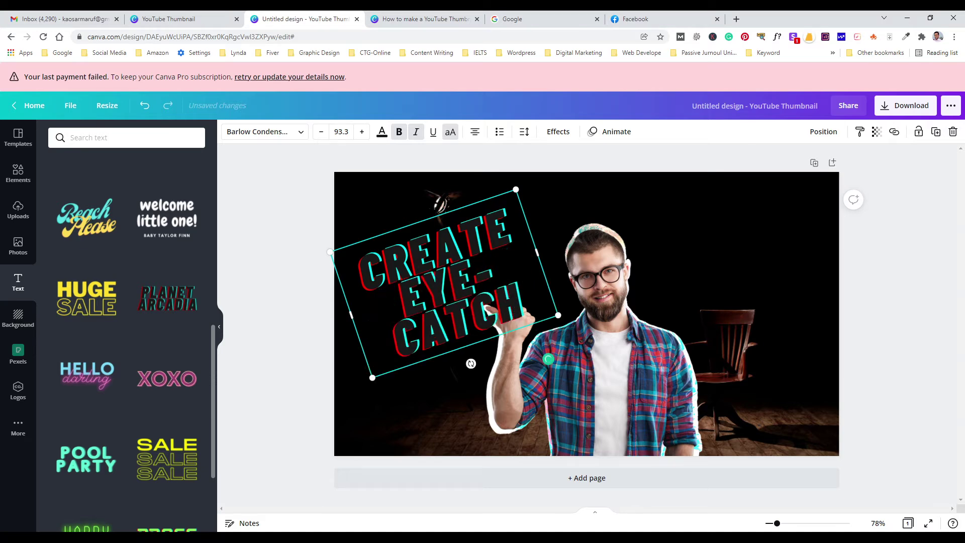
{"action": "type", "text": "ING"}
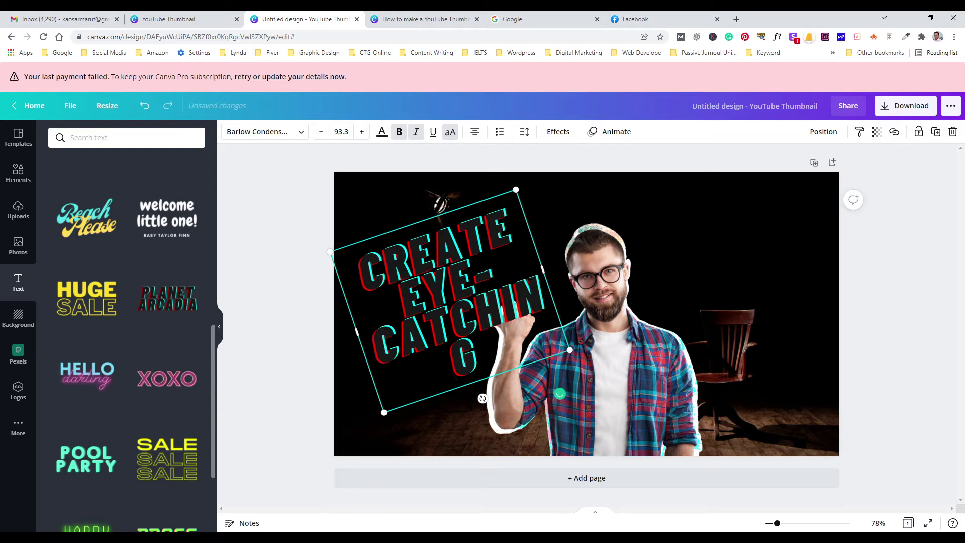
{"action": "type", "text": " THUM"}
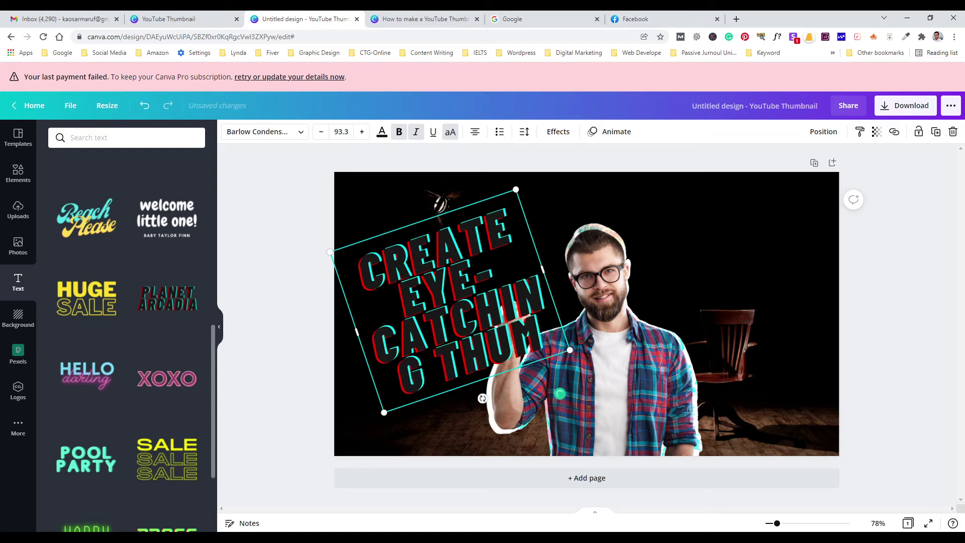
{"action": "type", "text": "BNAILS"}
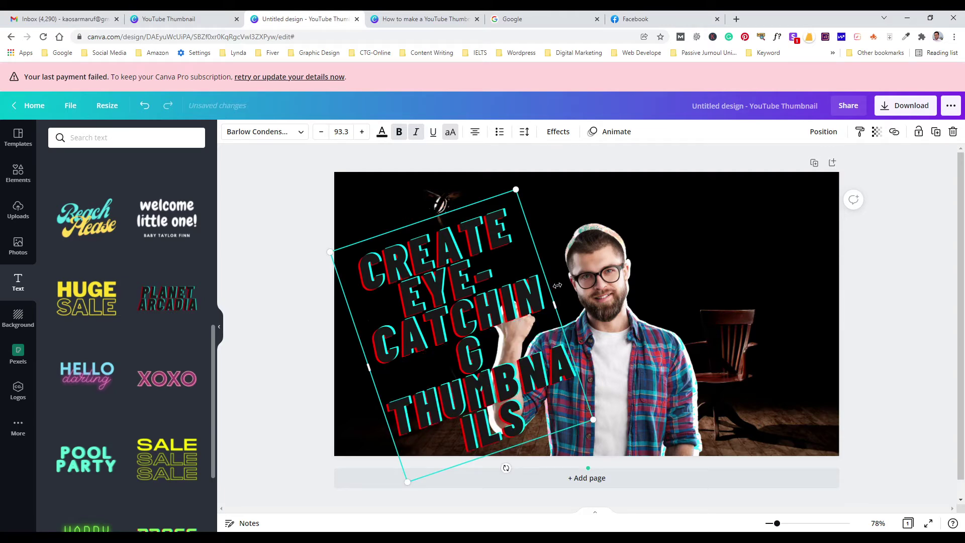
Step: Widen the heading's text box until "THUMBNAILS" fits on one line, and scale the text to size 67.3 beside the man
{"action": "left_click_drag", "start_coordinate": [557, 304], "coordinate": [584, 295]}
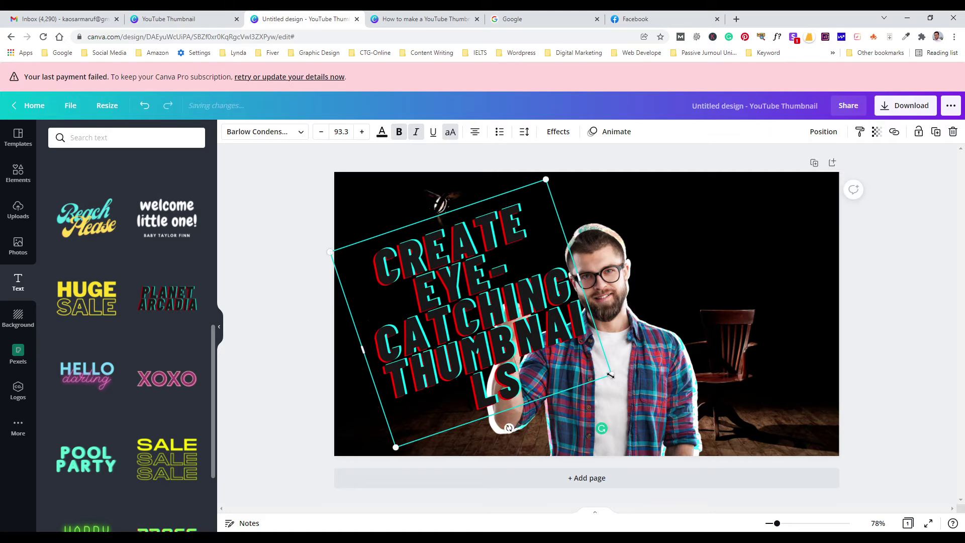
{"action": "left_click_drag", "start_coordinate": [610, 374], "coordinate": [521, 319]}
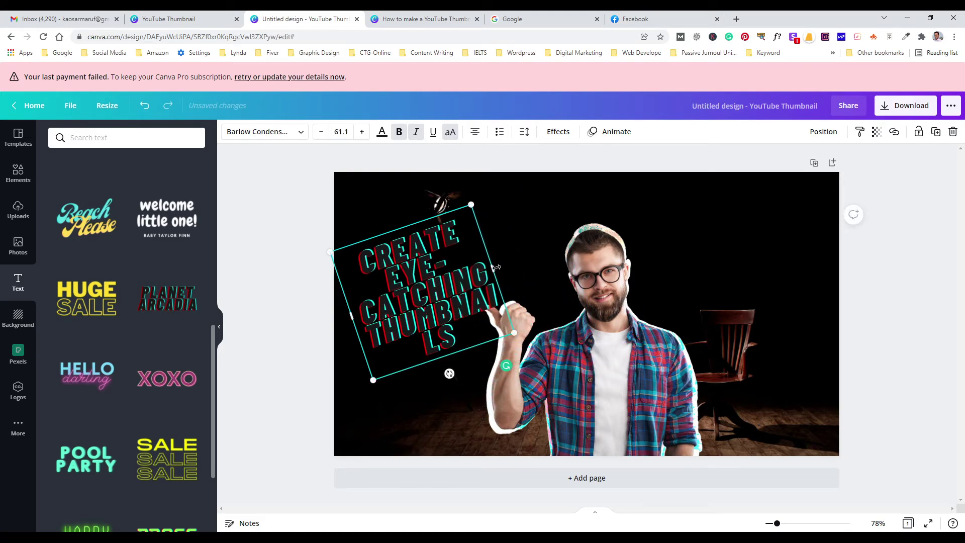
{"action": "left_click_drag", "start_coordinate": [494, 267], "coordinate": [517, 261]}
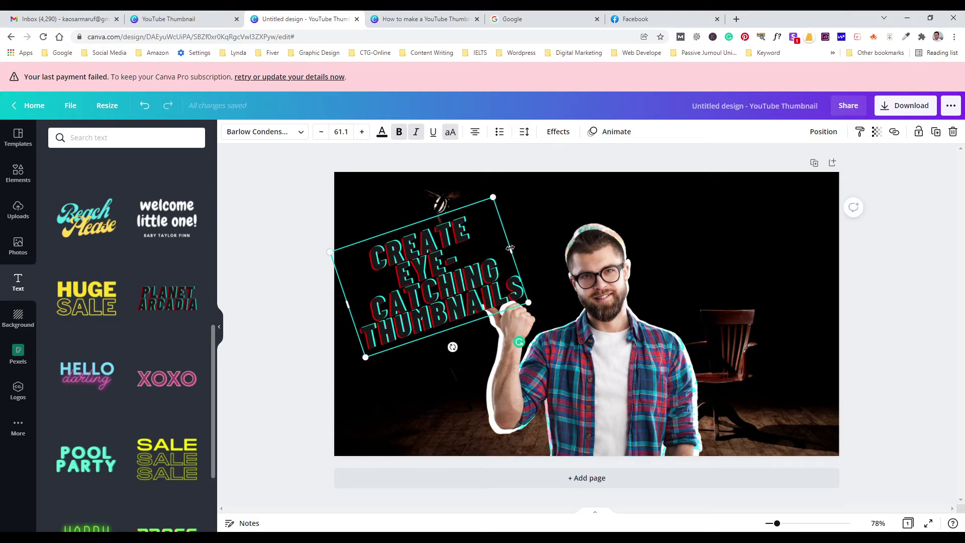
{"action": "mouse_move", "coordinate": [510, 248]}
{"action": "left_mouse_down"}
{"action": "mouse_move", "coordinate": [525, 262]}
{"action": "mouse_move", "coordinate": [510, 248]}
{"action": "left_mouse_up"}
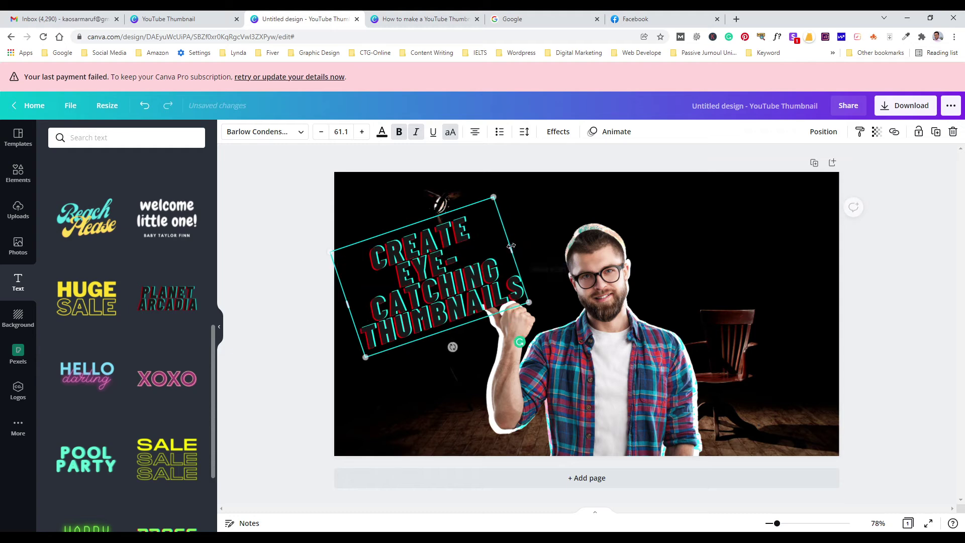
{"action": "mouse_move", "coordinate": [496, 195]}
{"action": "left_mouse_down"}
{"action": "mouse_move", "coordinate": [481, 187]}
{"action": "mouse_move", "coordinate": [506, 181]}
{"action": "left_mouse_up"}
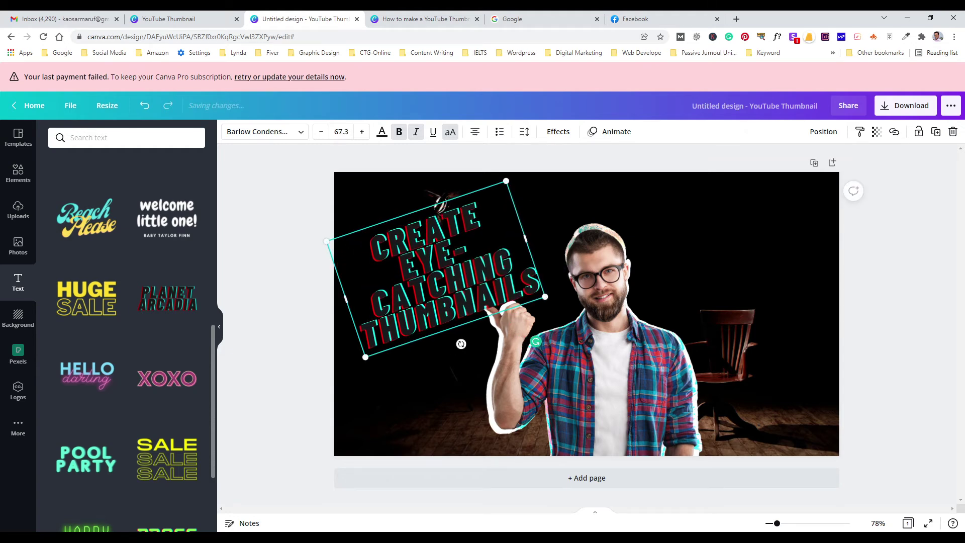
Step: Nudge the tilted heading slightly toward the page's upper-left corner and recolor its text to a custom red, about #DB1E10
{"action": "left_click", "coordinate": [870, 279]}
{"action": "left_click_drag", "start_coordinate": [469, 256], "coordinate": [464, 252]}
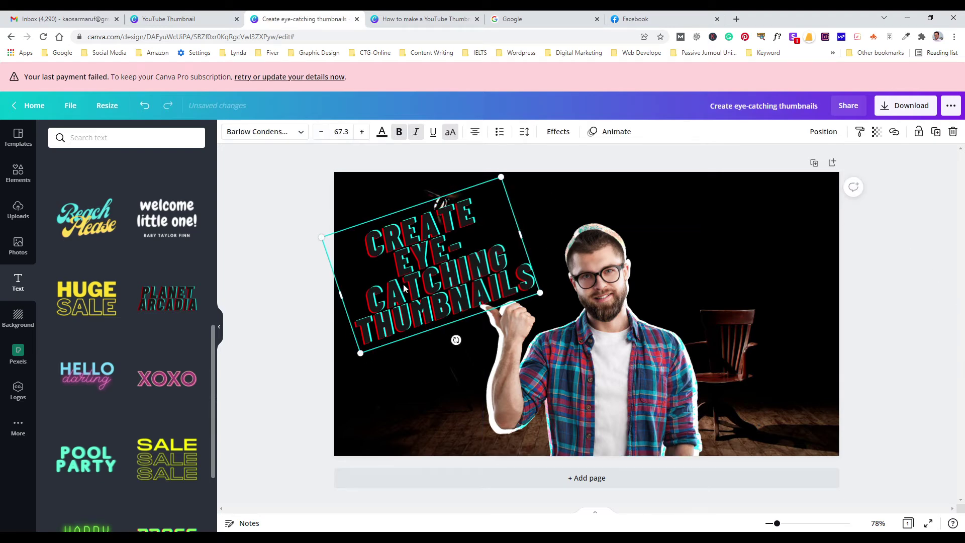
{"action": "left_click", "coordinate": [382, 132]}
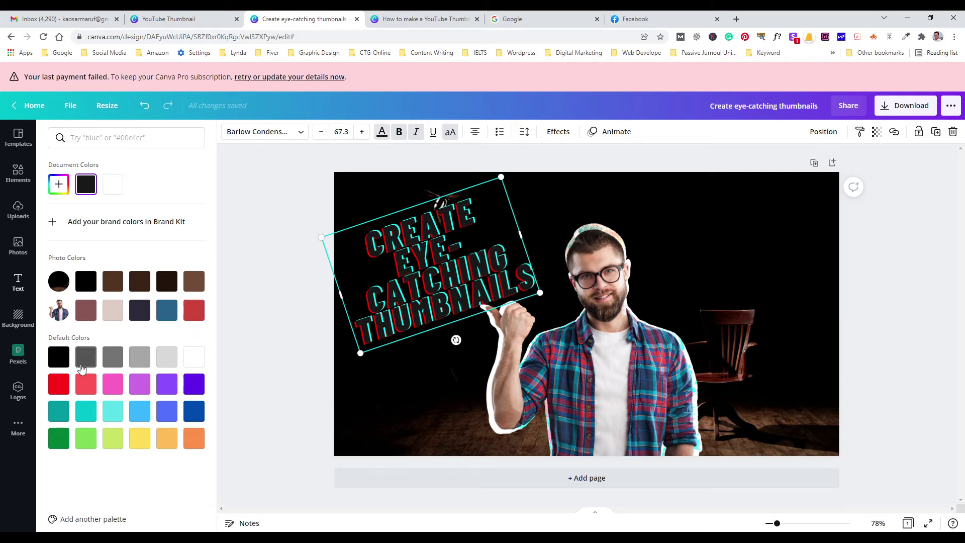
{"action": "left_click", "coordinate": [191, 314]}
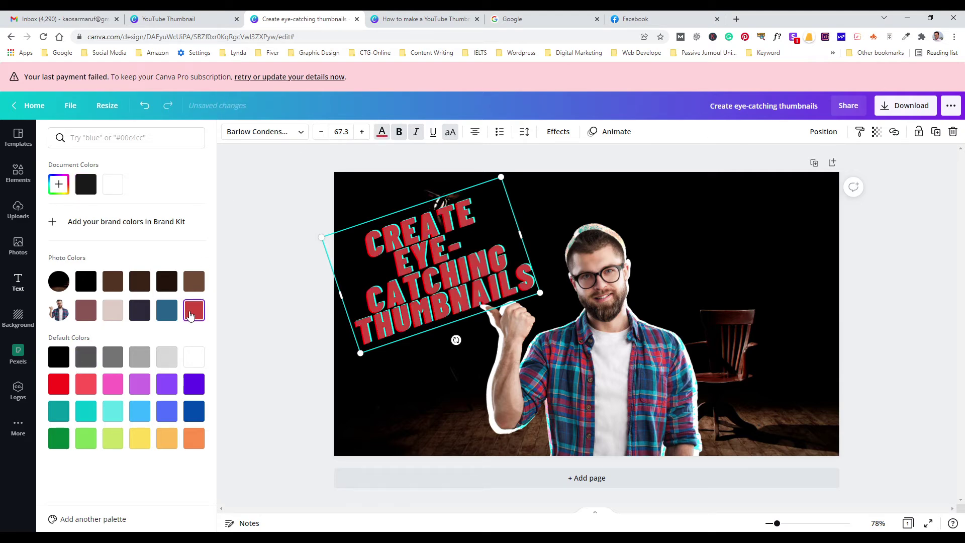
{"action": "left_click", "coordinate": [59, 184]}
{"action": "left_click_drag", "start_coordinate": [155, 215], "coordinate": [181, 214]}
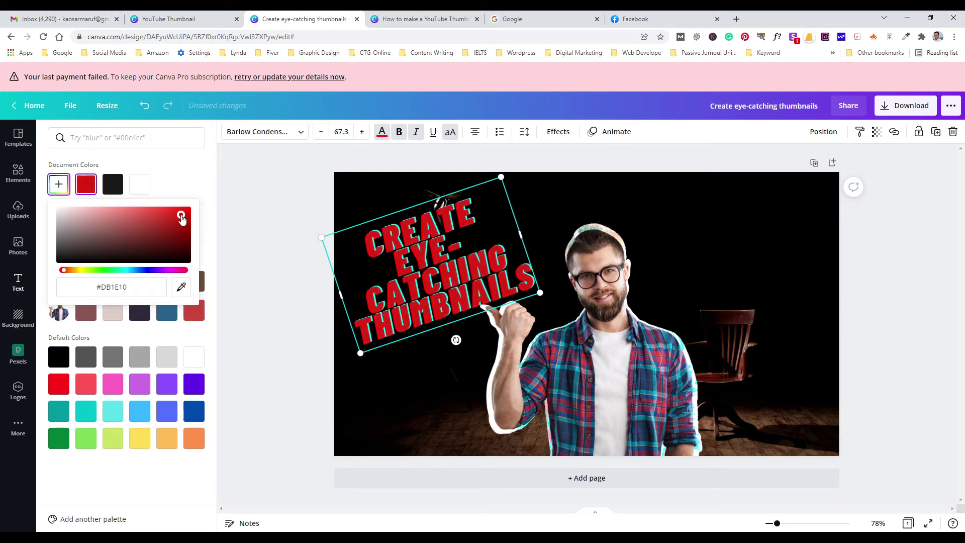
{"action": "key", "text": "Escape"}
{"action": "key", "text": "Escape"}
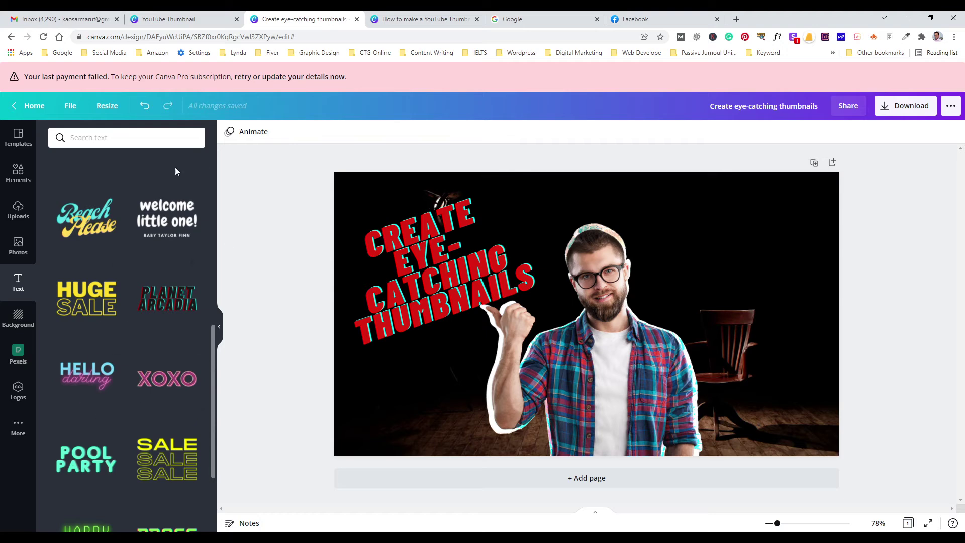
Step: Add the glowing "CHEERS!" text style below the heading and replace its text with "FOR FREE!"
{"action": "scroll", "coordinate": [117, 258], "scroll_direction": "down", "scroll_amount": 10}
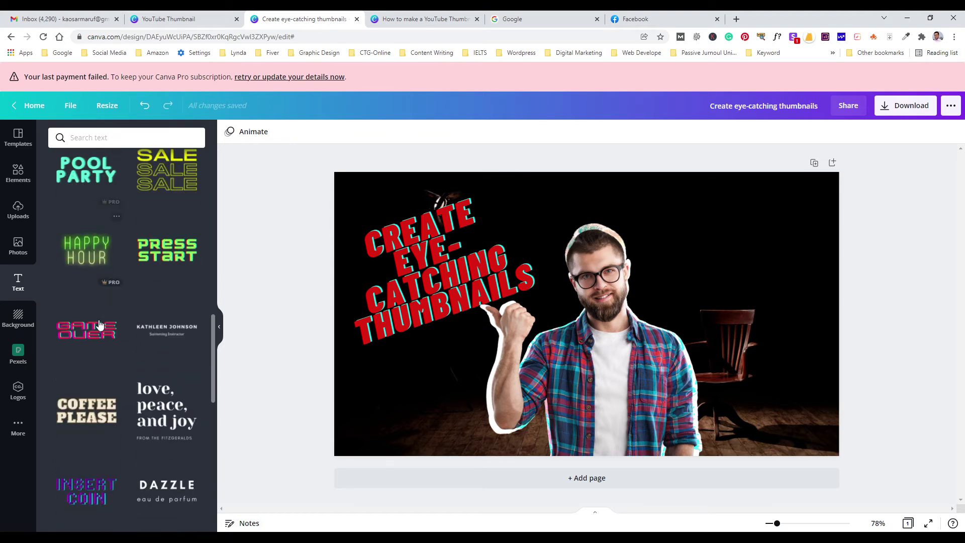
{"action": "scroll", "coordinate": [93, 307], "scroll_direction": "down", "scroll_amount": 11}
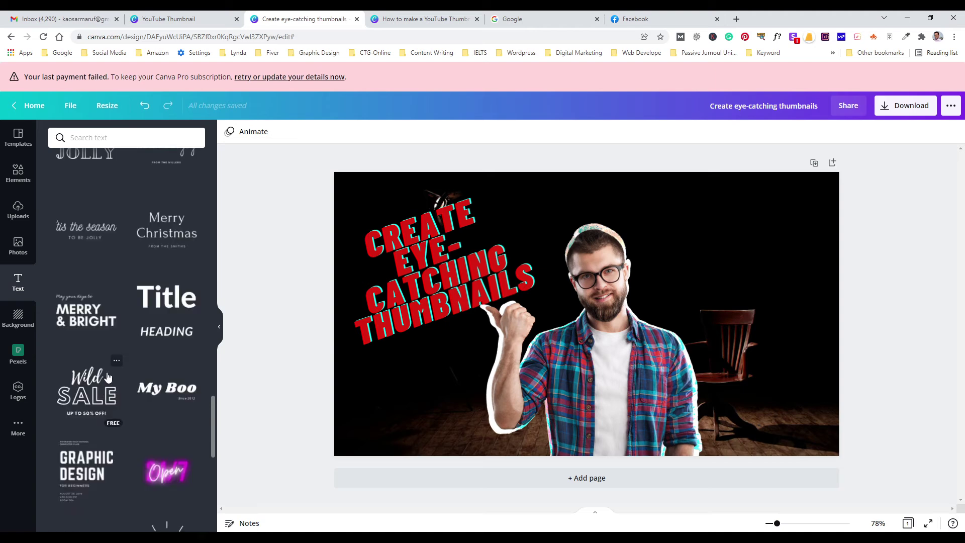
{"action": "scroll", "coordinate": [106, 372], "scroll_direction": "down", "scroll_amount": 9}
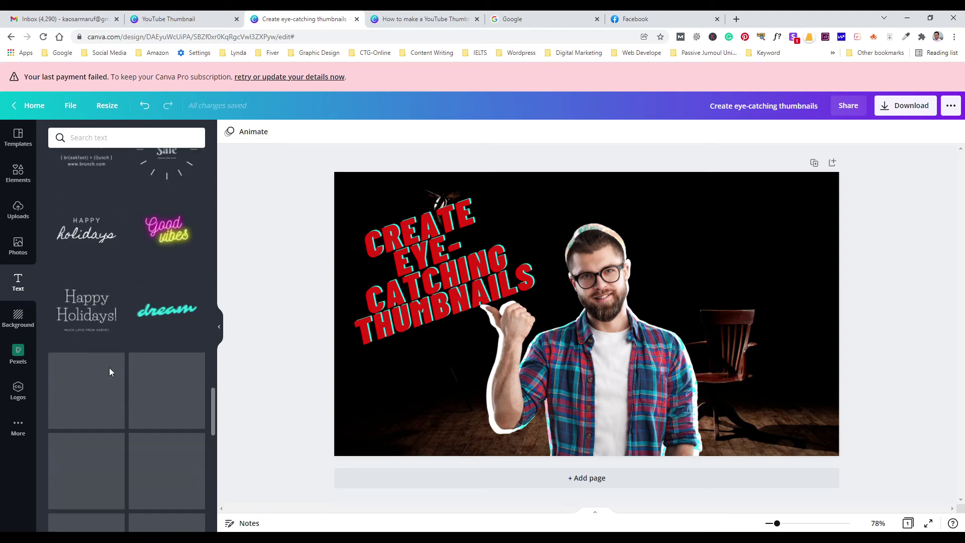
{"action": "scroll", "coordinate": [111, 372], "scroll_direction": "down", "scroll_amount": 5}
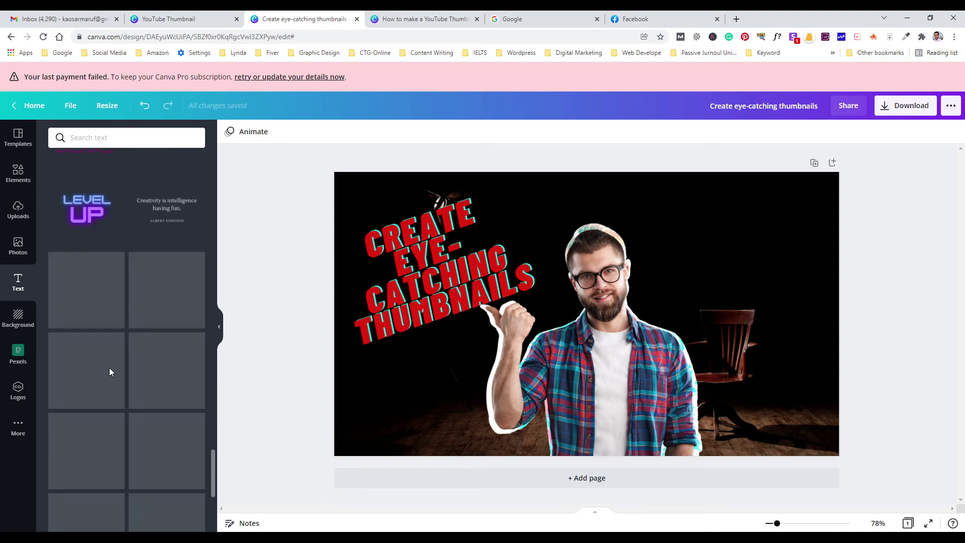
{"action": "scroll", "coordinate": [111, 366], "scroll_direction": "down", "scroll_amount": 5}
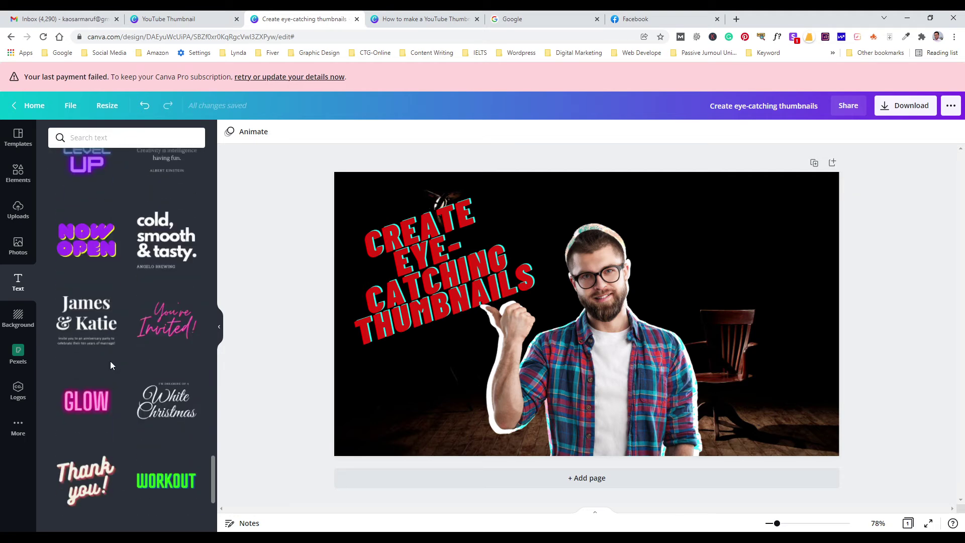
{"action": "scroll", "coordinate": [110, 360], "scroll_direction": "down", "scroll_amount": 15}
{"action": "left_click_drag", "start_coordinate": [166, 310], "coordinate": [440, 389]}
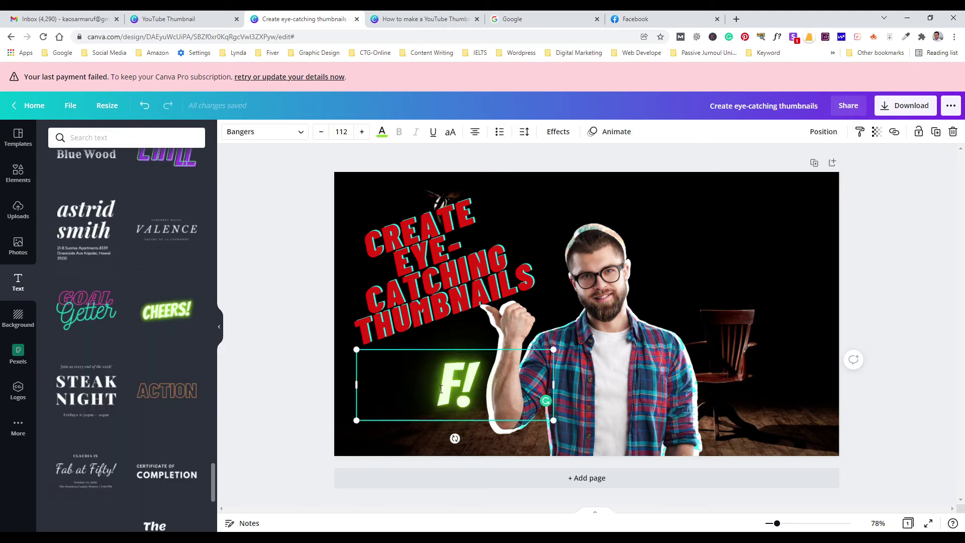
{"action": "type", "text": "OR"}
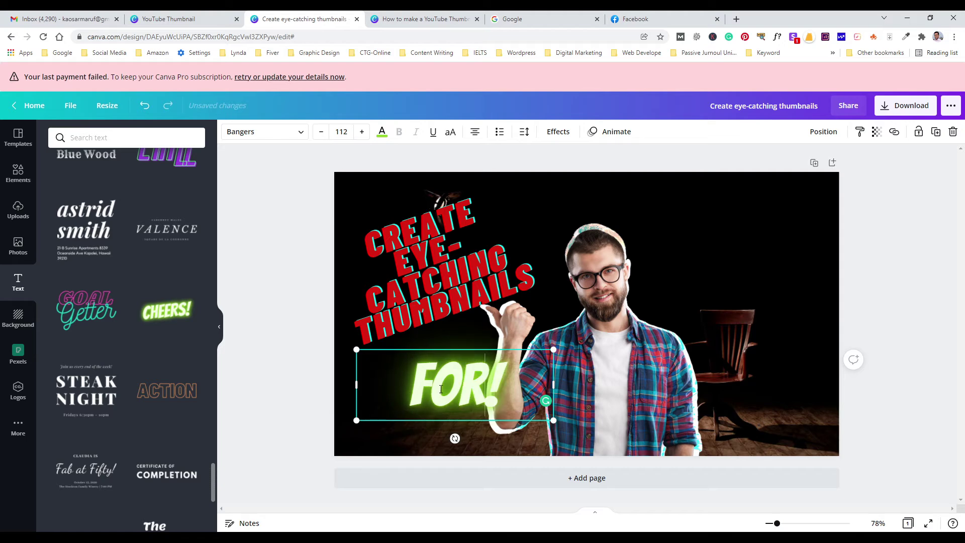
{"action": "type", "text": " FREE"}
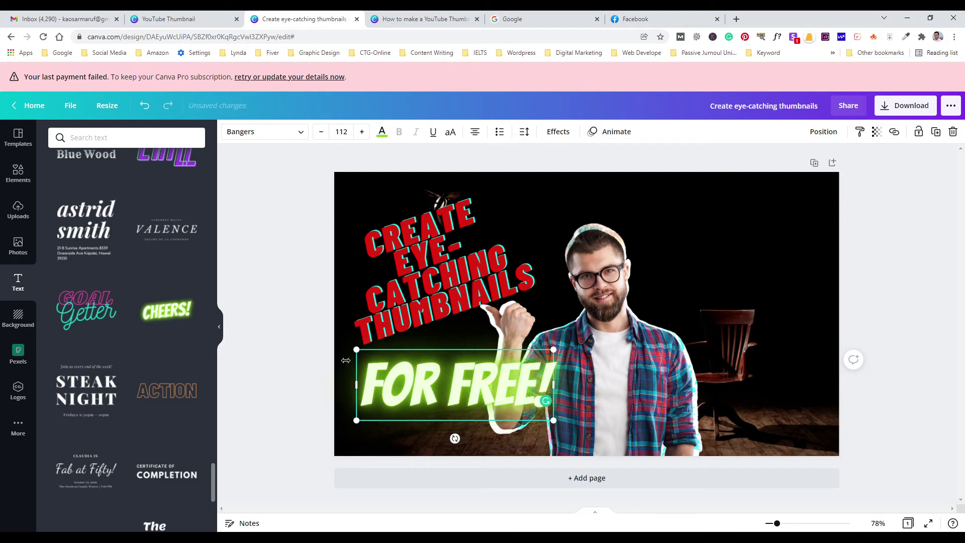
Step: Scale the "FOR FREE!" text to size 83.1, tilt it upward to the right, and place it directly beneath "THUMBNAILS"
{"action": "left_click_drag", "start_coordinate": [554, 420], "coordinate": [503, 402]}
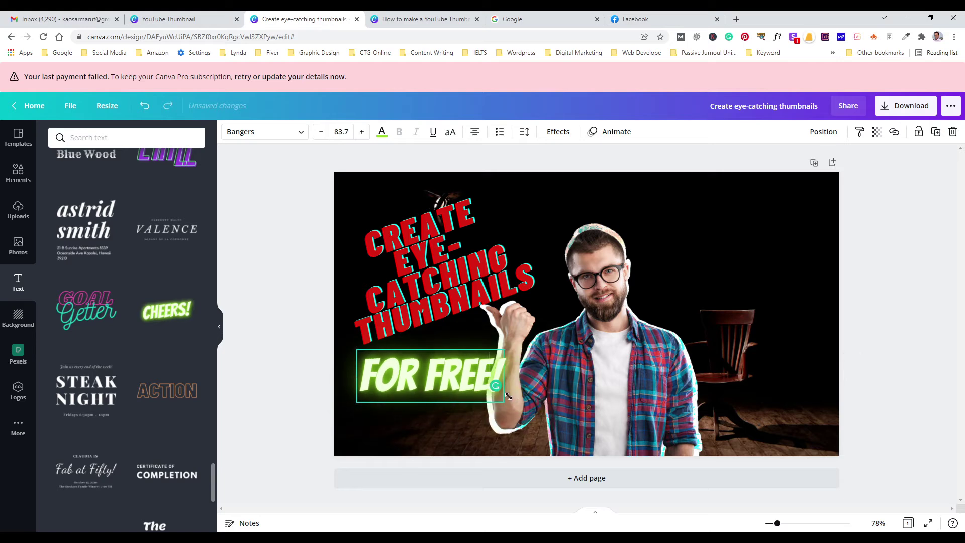
{"action": "left_click", "coordinate": [936, 318]}
{"action": "left_click_drag", "start_coordinate": [454, 389], "coordinate": [440, 385]}
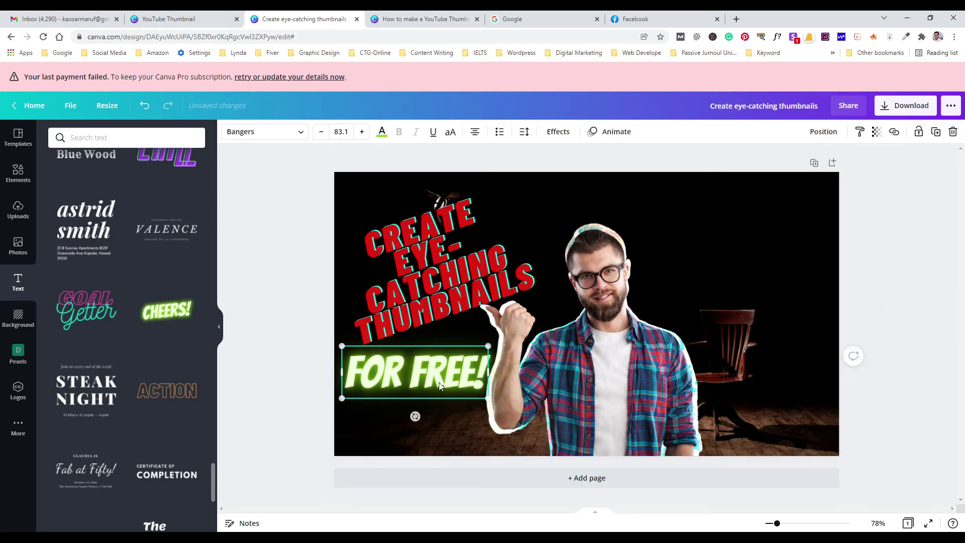
{"action": "left_click_drag", "start_coordinate": [415, 416], "coordinate": [442, 406]}
{"action": "left_click_drag", "start_coordinate": [428, 365], "coordinate": [440, 363]}
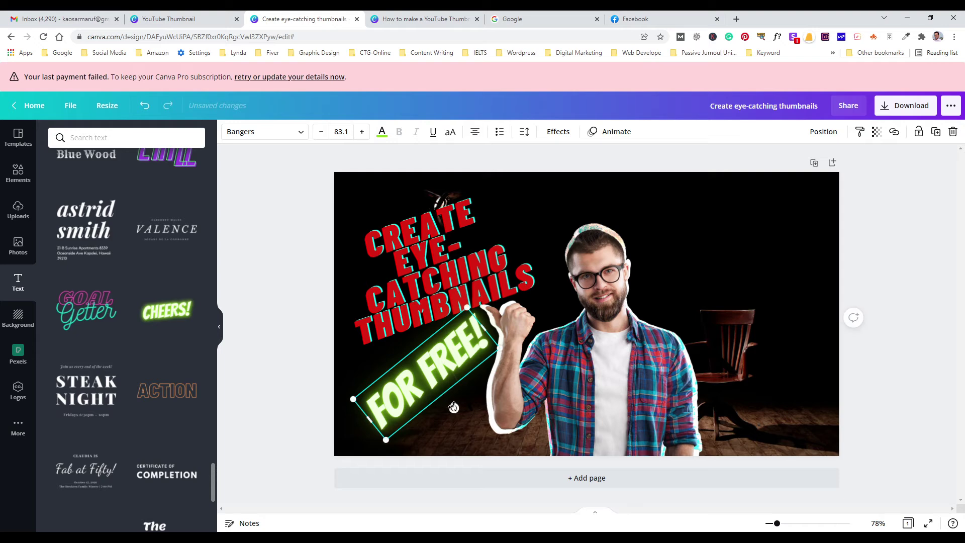
{"action": "left_click_drag", "start_coordinate": [454, 408], "coordinate": [446, 412]}
{"action": "left_click_drag", "start_coordinate": [455, 376], "coordinate": [450, 369]}
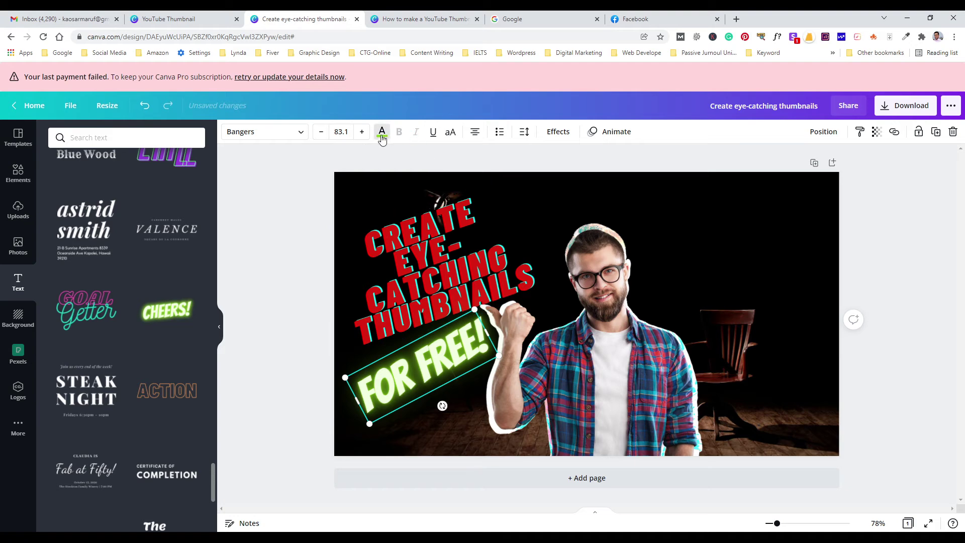
Step: Recolor the "FOR FREE!" text to the medium gray default color after trying white and the lighter grays
{"action": "left_click", "coordinate": [382, 132]}
{"action": "left_click", "coordinate": [194, 358]}
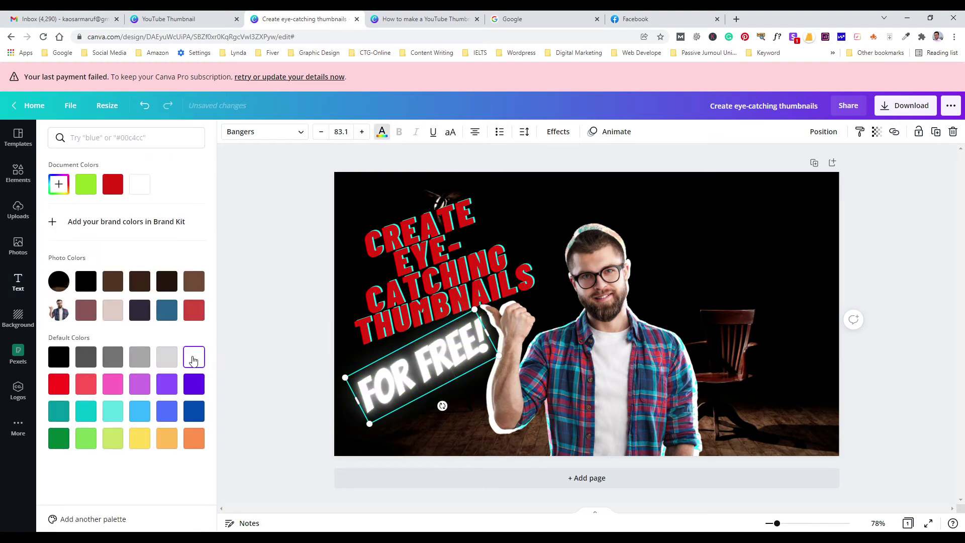
{"action": "left_click", "coordinate": [167, 358]}
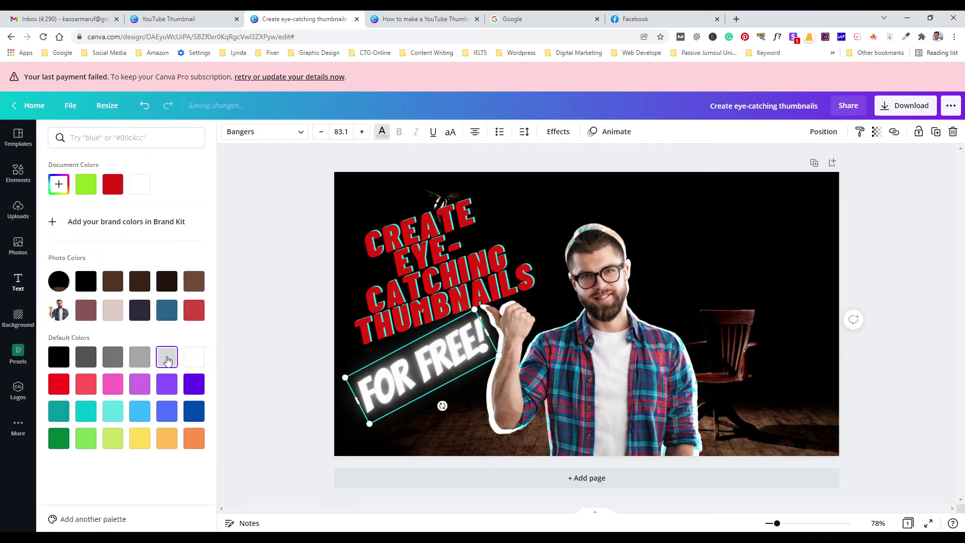
{"action": "left_click", "coordinate": [140, 360]}
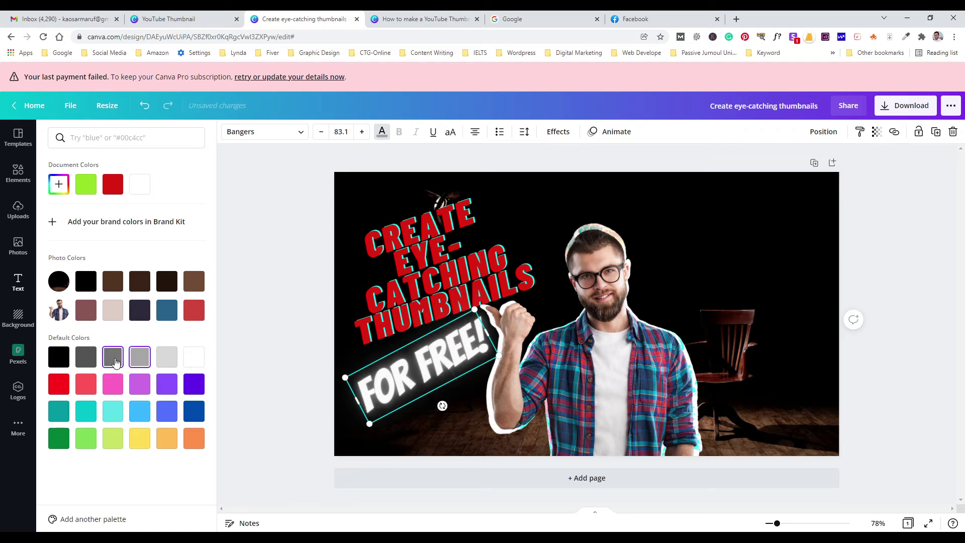
{"action": "left_click", "coordinate": [115, 360]}
{"action": "left_click", "coordinate": [896, 314]}
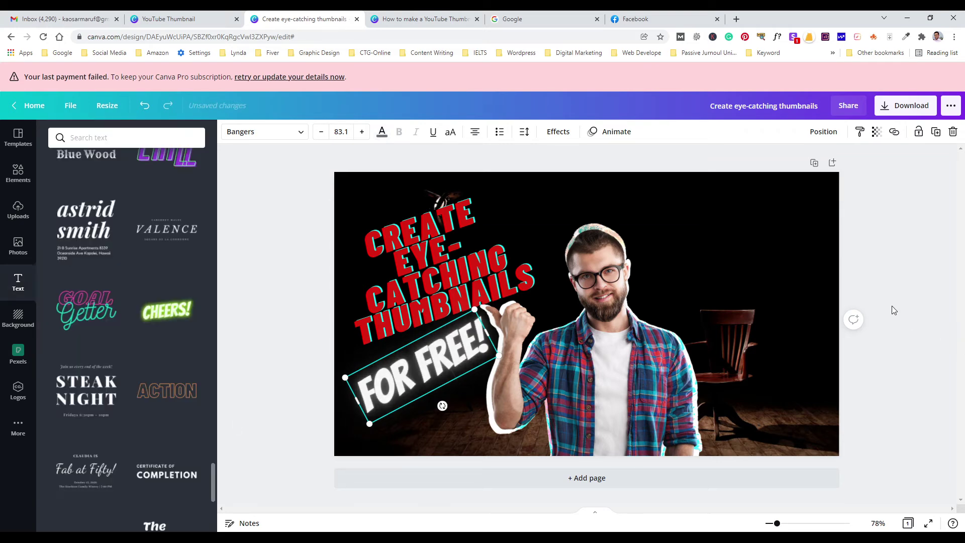
{"action": "left_click", "coordinate": [894, 309]}
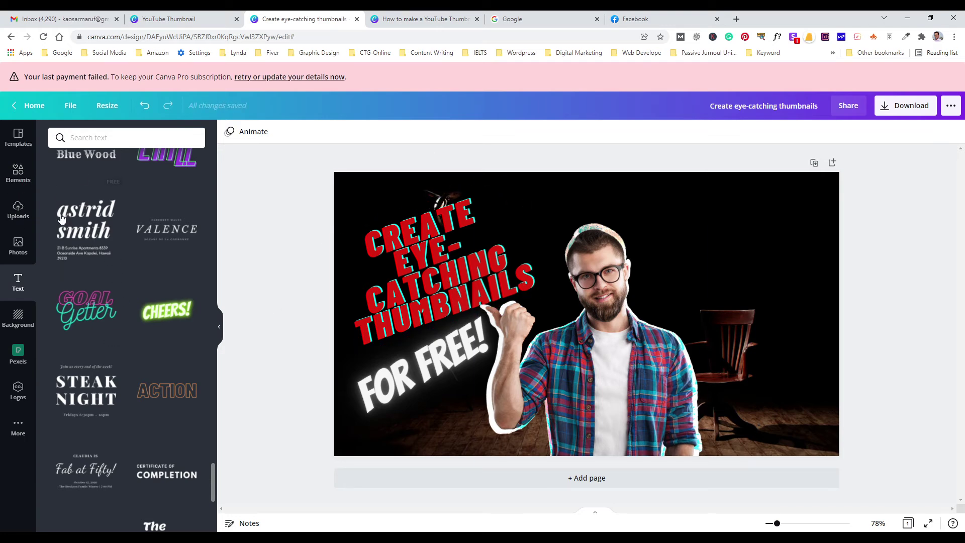
Step: Search the elements for "canva" and add the round Canva logo to the dark area to the right of the man
{"action": "left_click", "coordinate": [19, 174]}
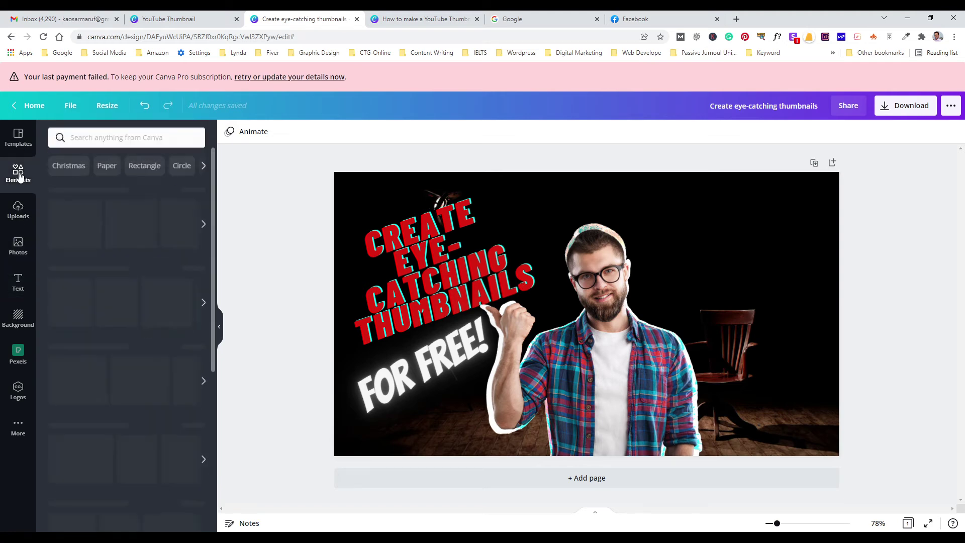
{"action": "left_click", "coordinate": [117, 137]}
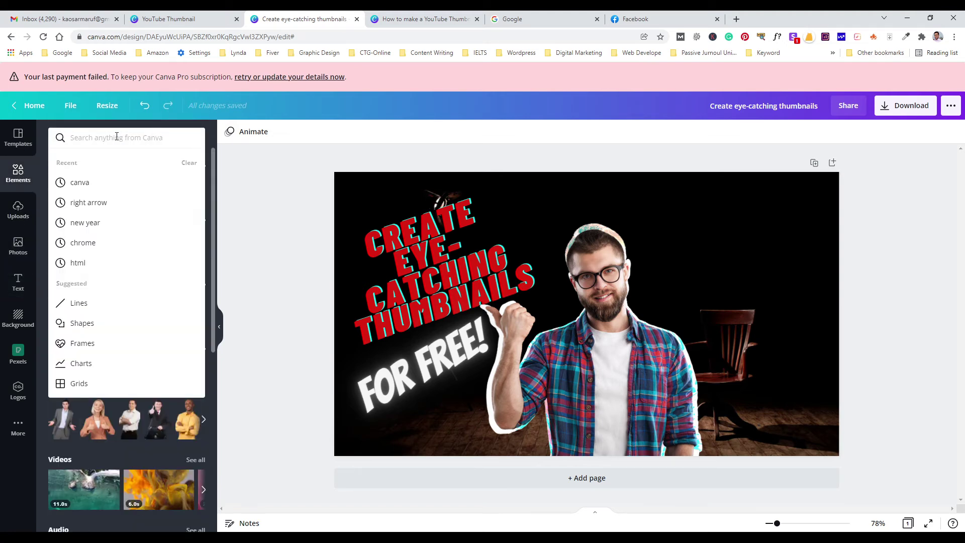
{"action": "type", "text": "ca"}
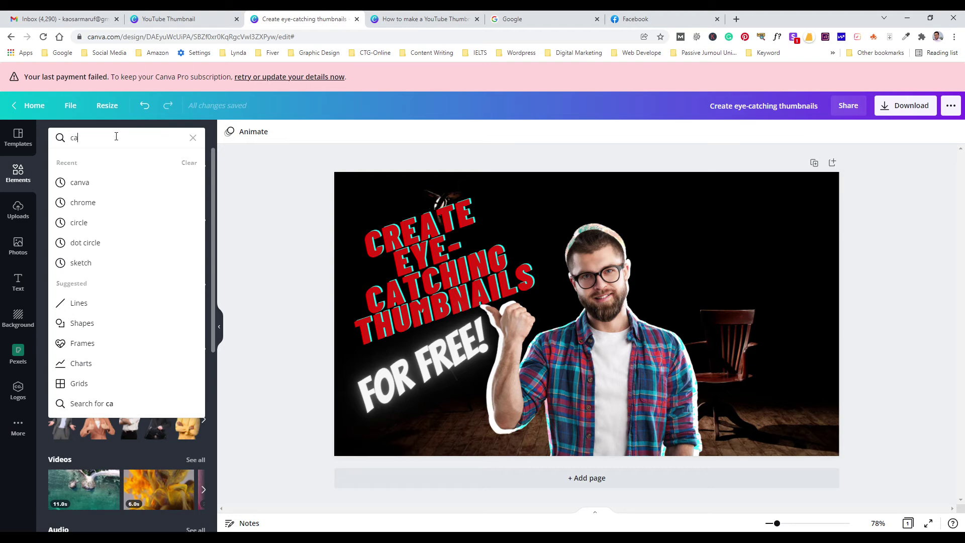
{"action": "type", "text": "nva"}
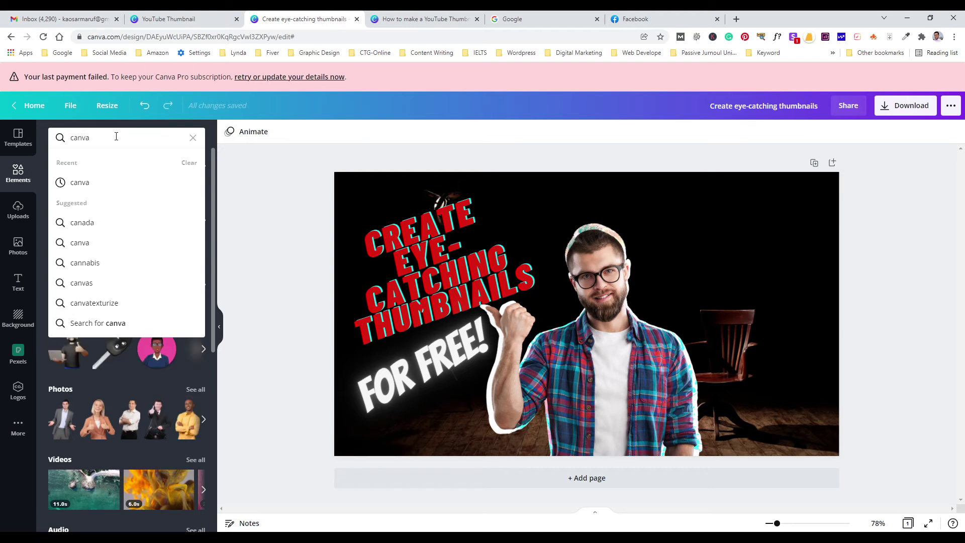
{"action": "left_click", "coordinate": [77, 181]}
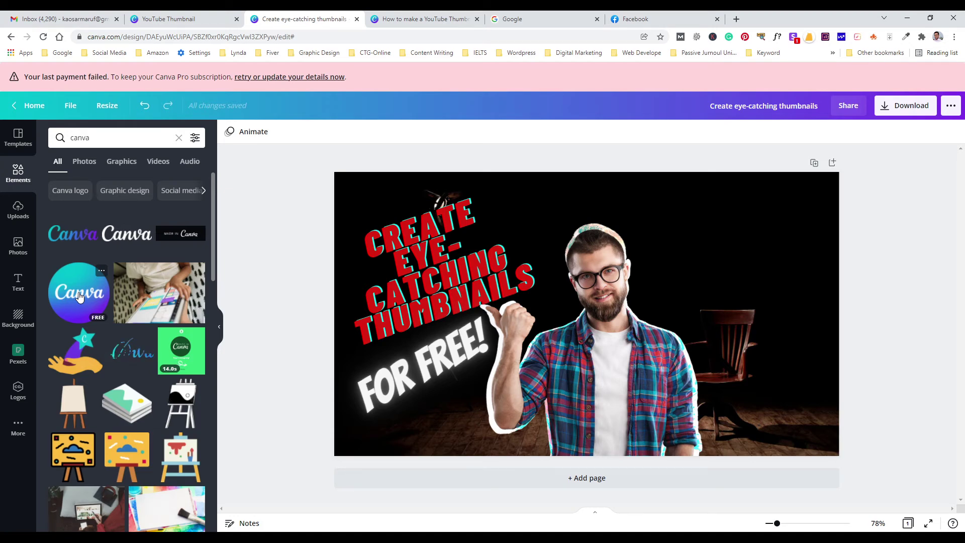
{"action": "left_click_drag", "start_coordinate": [79, 296], "coordinate": [719, 242]}
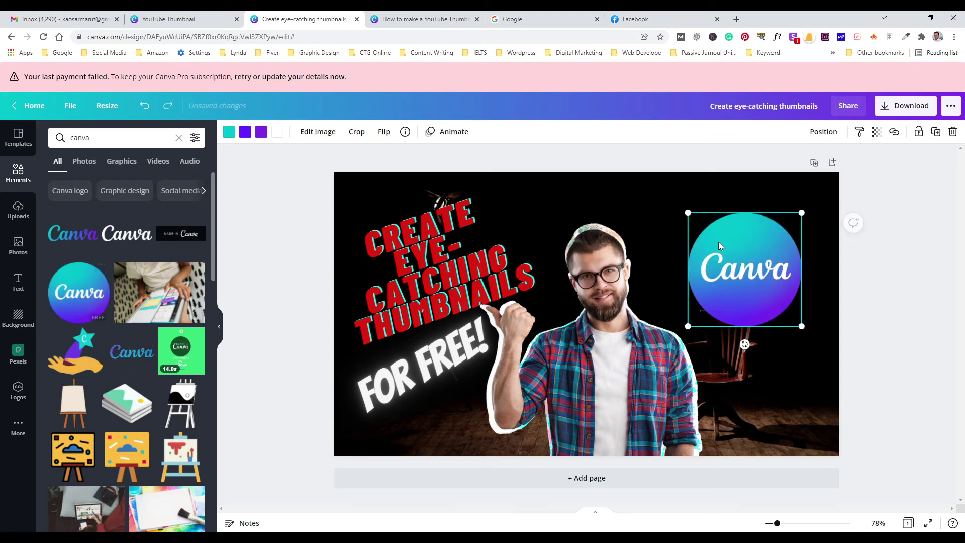
Step: Enlarge the round Canva logo slightly and shift it toward the page's right edge, above the chair
{"action": "left_click_drag", "start_coordinate": [688, 211], "coordinate": [675, 200]}
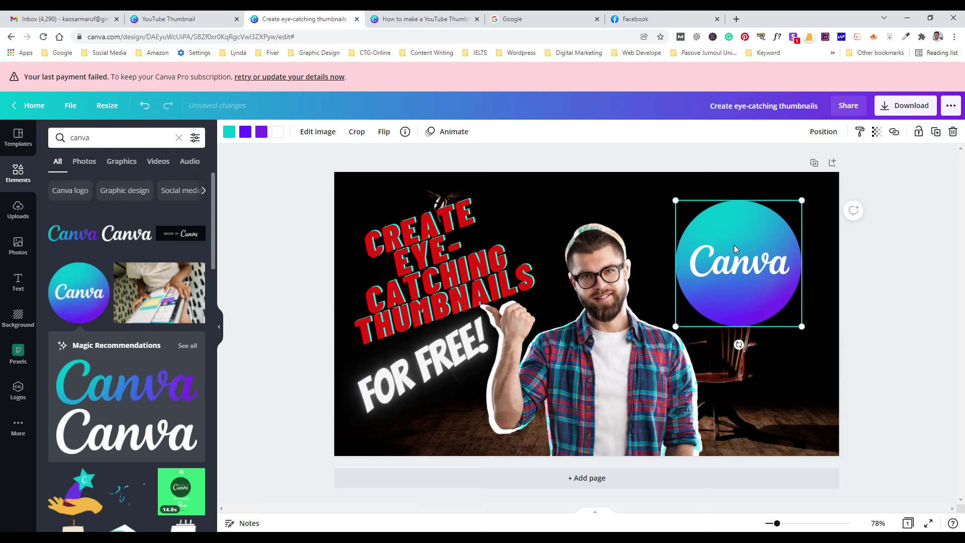
{"action": "left_click_drag", "start_coordinate": [733, 245], "coordinate": [748, 252]}
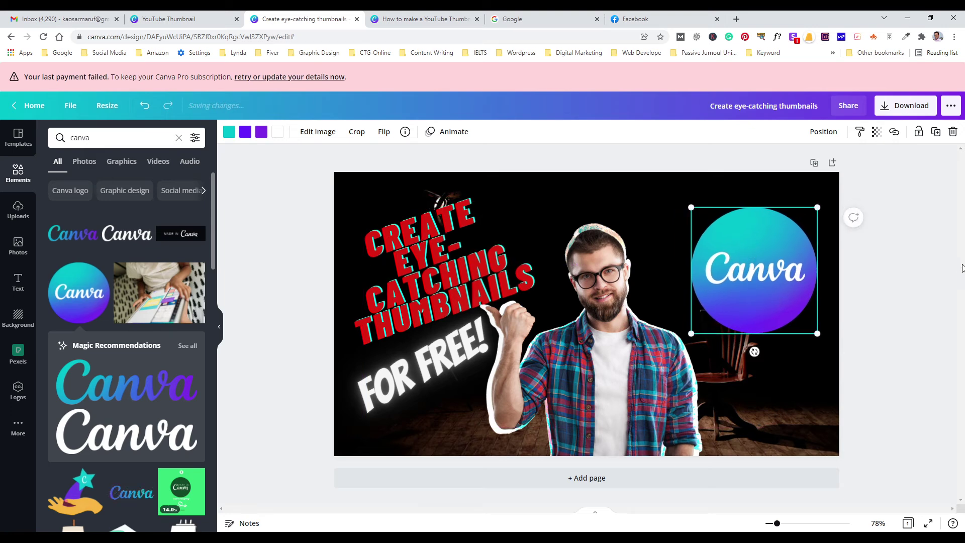
{"action": "left_click", "coordinate": [924, 263]}
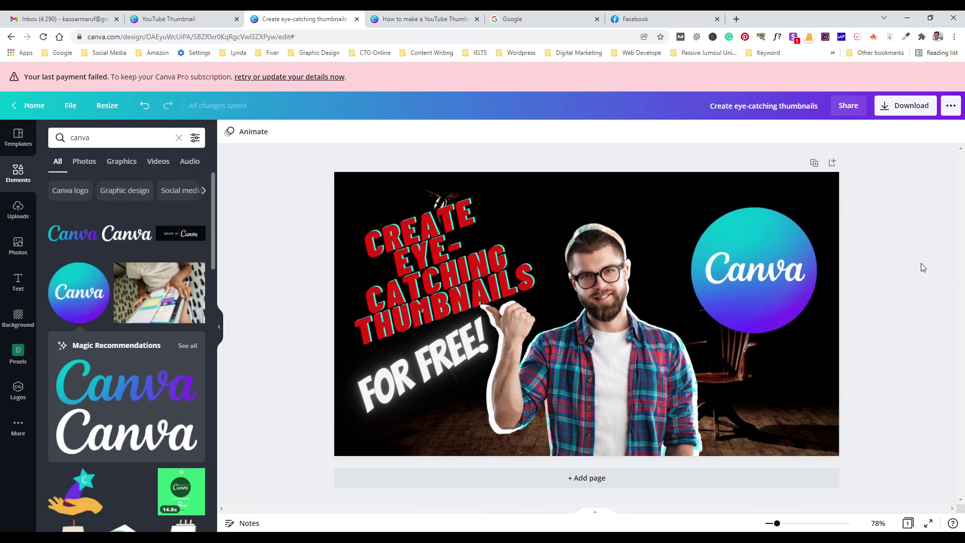
Step: Add the pink "TURNING 22" text combination to the page and delete its outlined "22", keeping only the word "TURNING"
{"action": "left_click", "coordinate": [20, 284]}
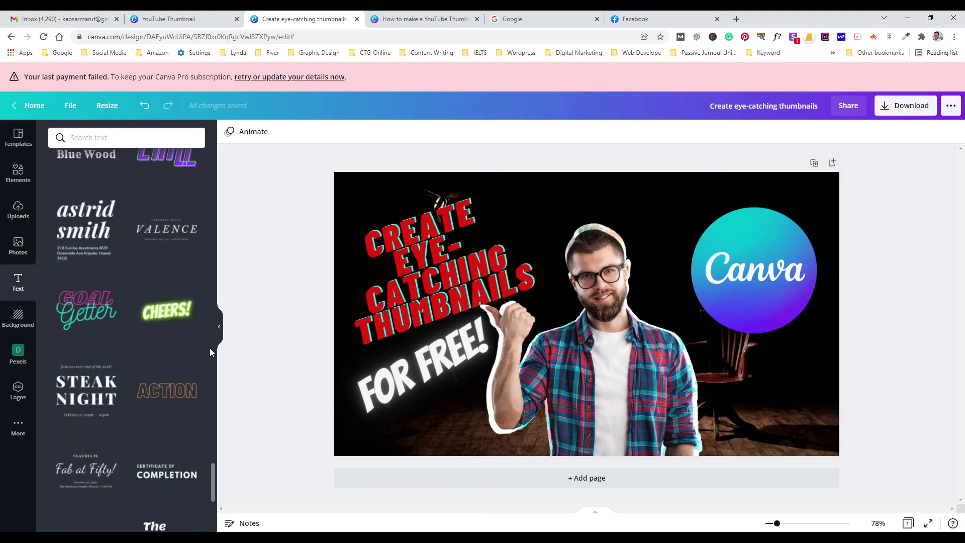
{"action": "scroll", "coordinate": [106, 329], "scroll_direction": "up", "scroll_amount": 10}
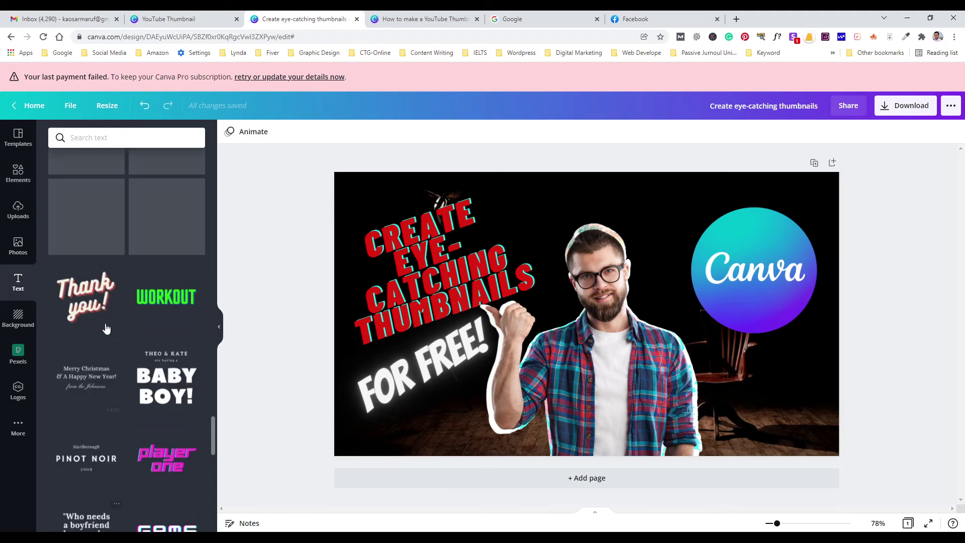
{"action": "scroll", "coordinate": [106, 329], "scroll_direction": "up", "scroll_amount": 5}
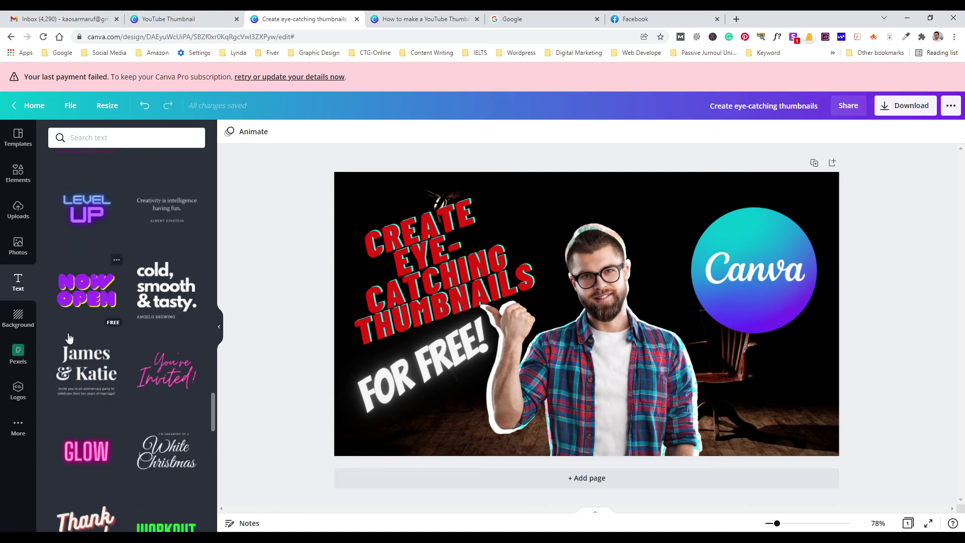
{"action": "scroll", "coordinate": [69, 336], "scroll_direction": "up", "scroll_amount": 4}
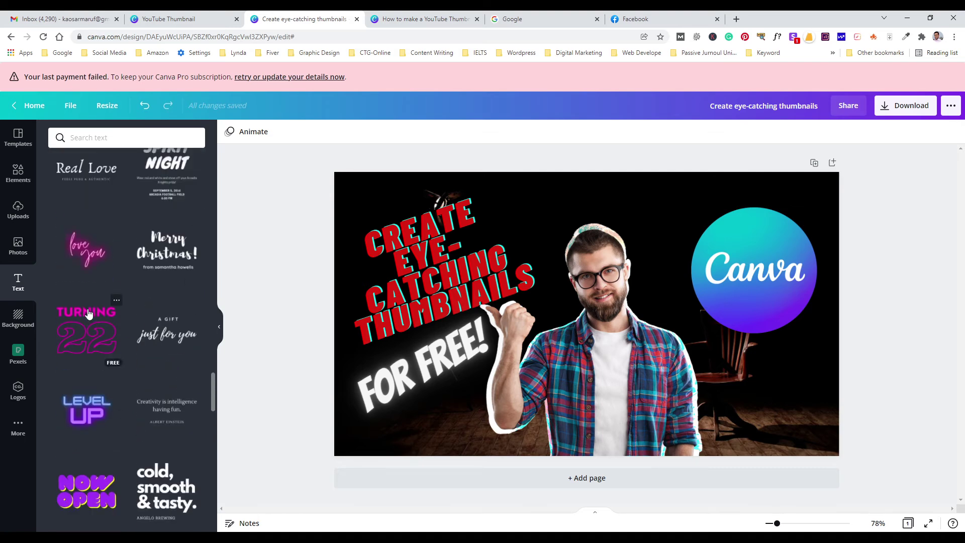
{"action": "left_click_drag", "start_coordinate": [88, 312], "coordinate": [480, 237]}
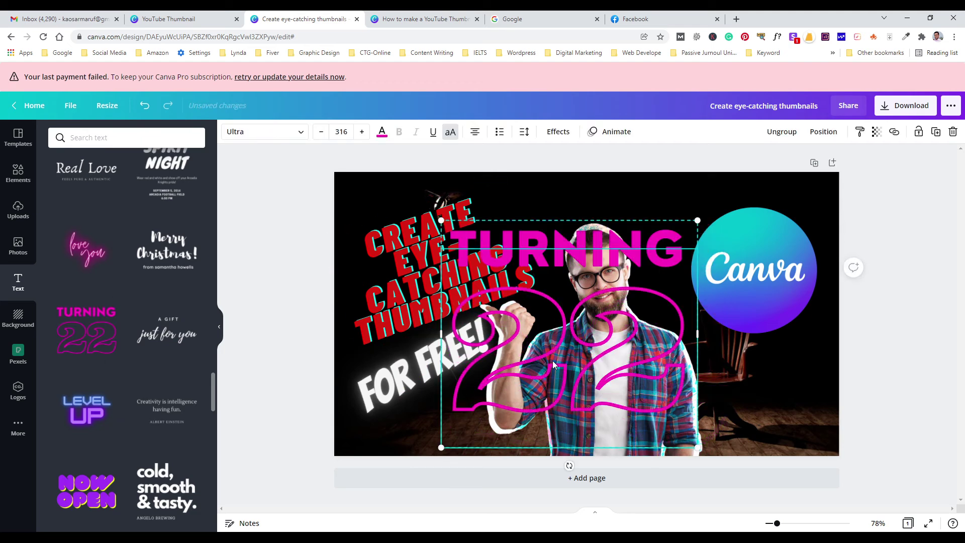
{"action": "key", "text": "Delete"}
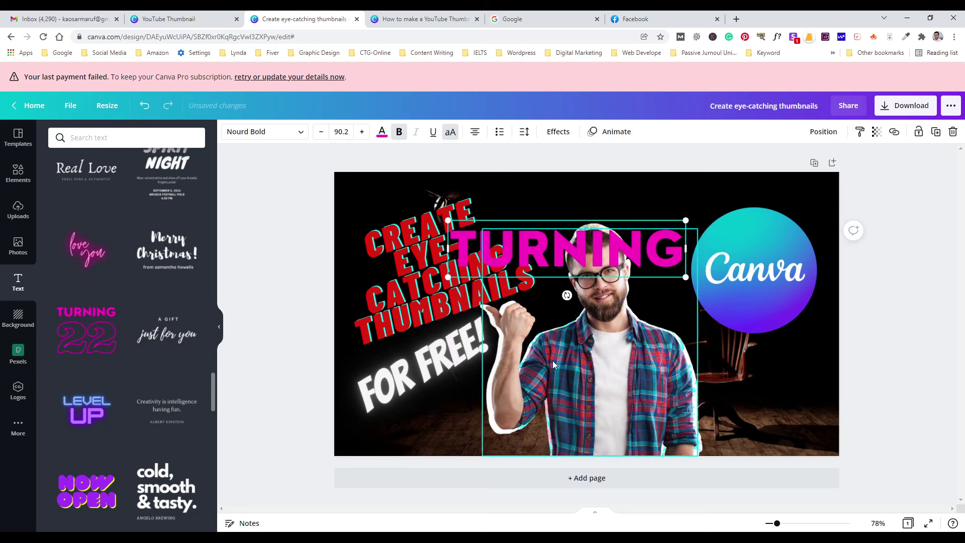
{"action": "left_click", "coordinate": [877, 285]}
Step: Move the "TURNING" text directly beneath the round Canva logo and scale it down to size 45.3
{"action": "left_click_drag", "start_coordinate": [618, 263], "coordinate": [789, 376]}
{"action": "left_click_drag", "start_coordinate": [616, 334], "coordinate": [680, 348]}
{"action": "left_click_drag", "start_coordinate": [780, 370], "coordinate": [778, 361]}
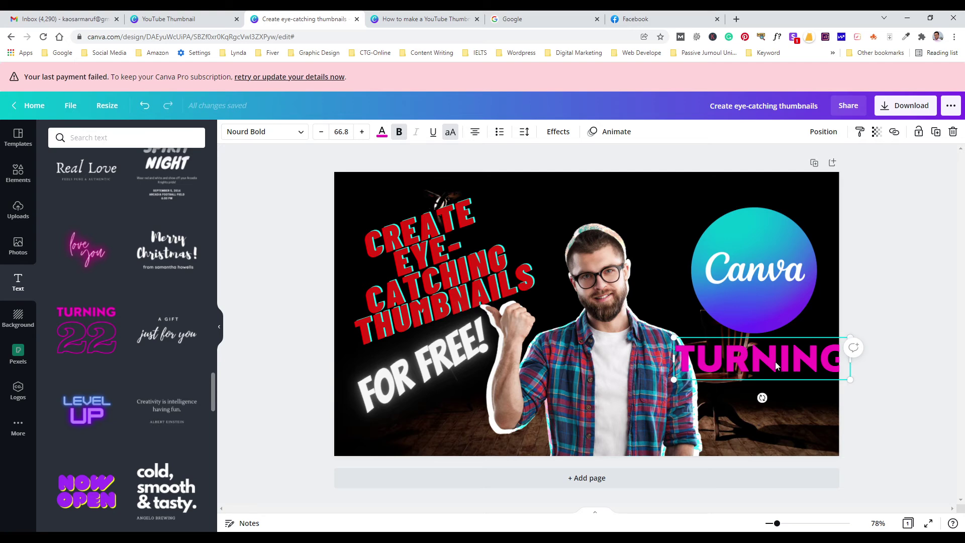
{"action": "left_click_drag", "start_coordinate": [673, 337], "coordinate": [705, 350]}
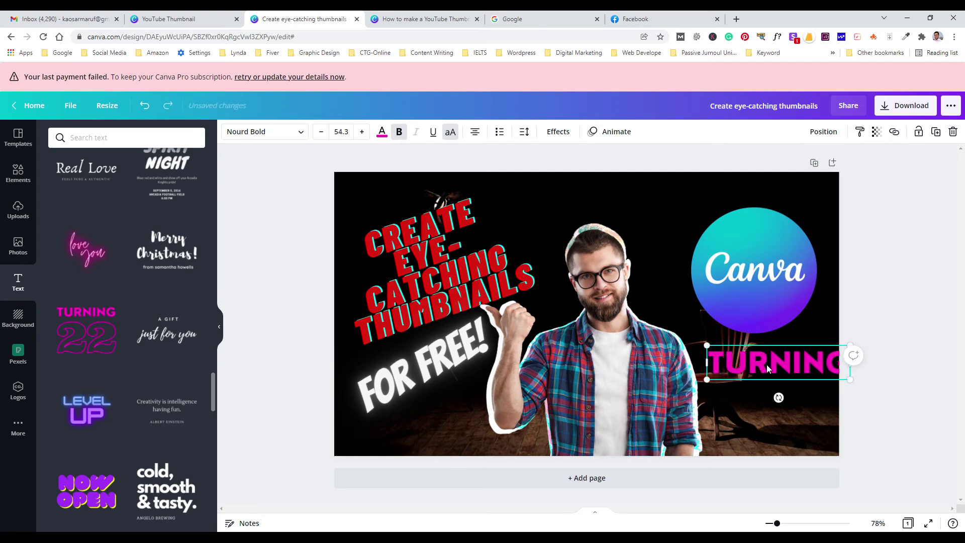
{"action": "mouse_move", "coordinate": [767, 367]}
{"action": "left_mouse_down"}
{"action": "mouse_move", "coordinate": [739, 358]}
{"action": "mouse_move", "coordinate": [754, 357]}
{"action": "left_mouse_up"}
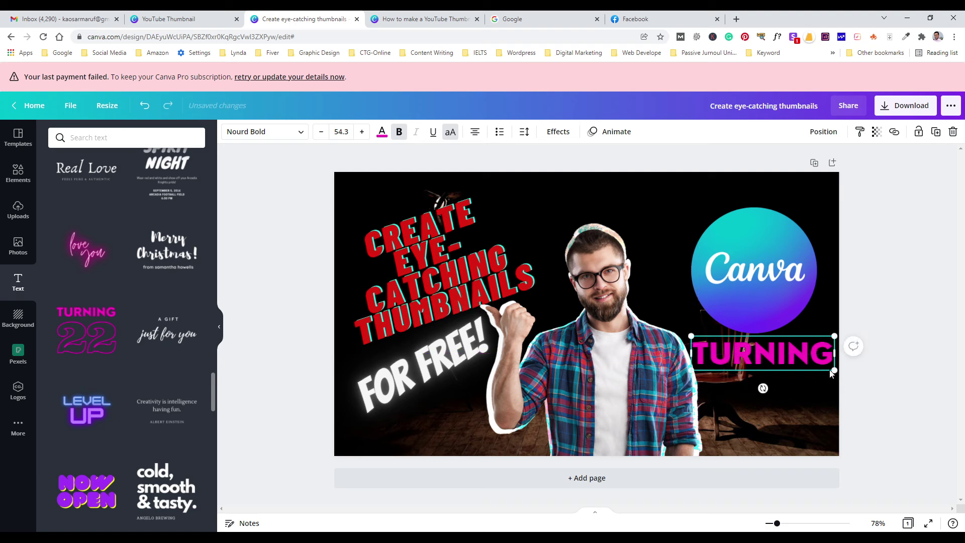
{"action": "left_click_drag", "start_coordinate": [833, 370], "coordinate": [784, 353]}
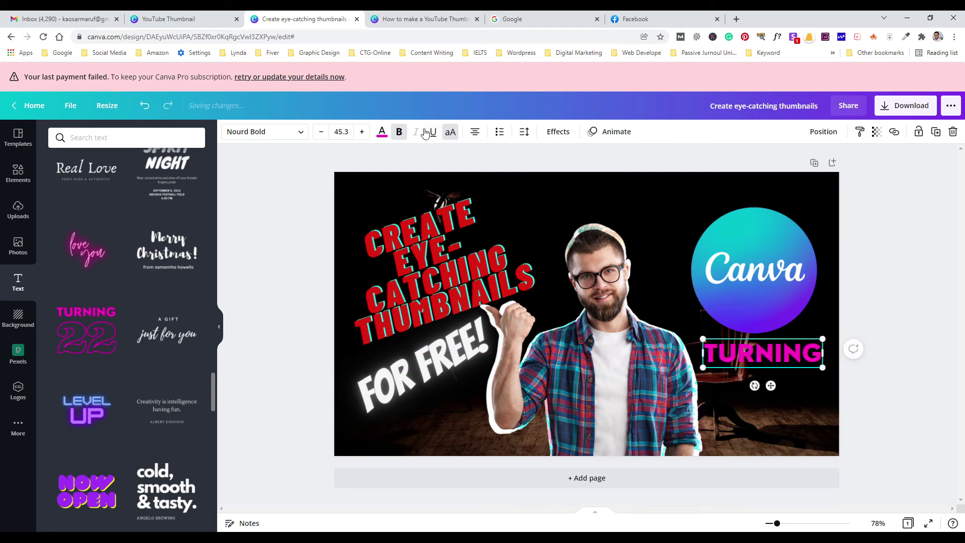
Step: Recolor the "TURNING" text to white from the document colors
{"action": "left_click", "coordinate": [382, 132]}
{"action": "left_click", "coordinate": [87, 213]}
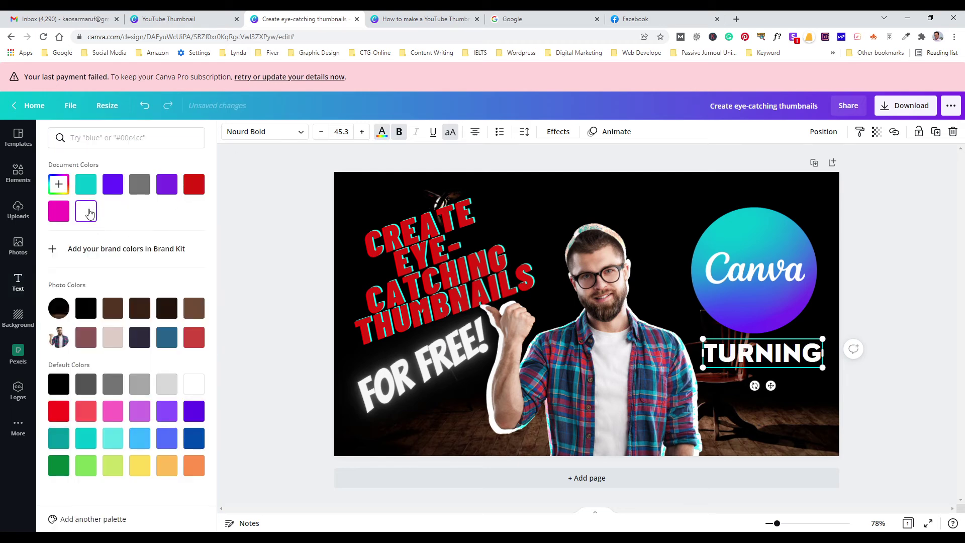
{"action": "left_click", "coordinate": [903, 328]}
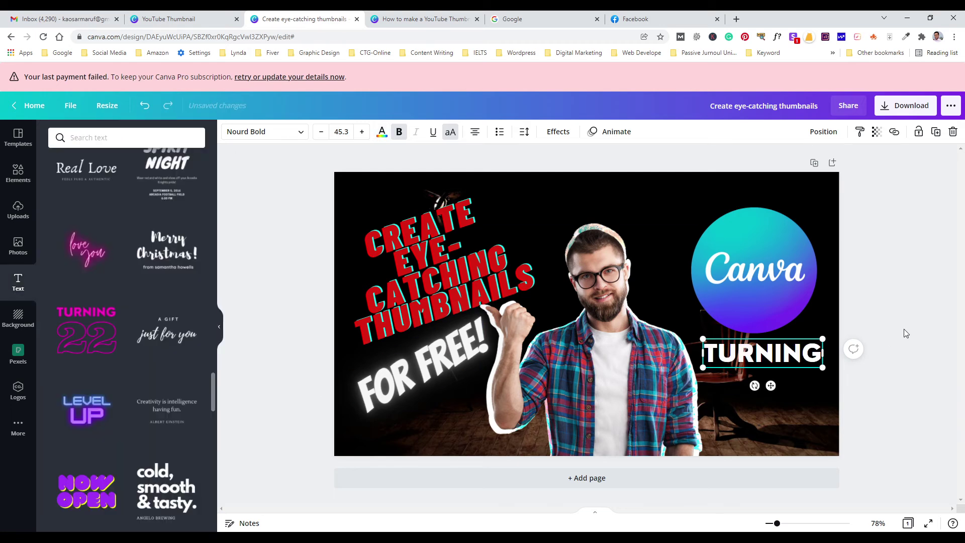
{"action": "left_click", "coordinate": [904, 329]}
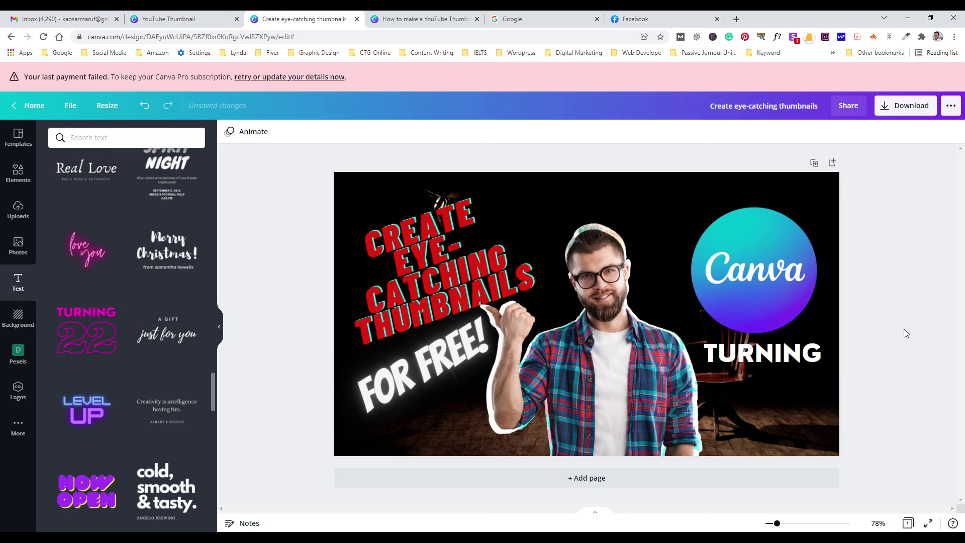
Step: Change the word "TURNING" to "TUTORIAL" and widen its text box to about 333 so it fits on one line
{"action": "left_click", "coordinate": [813, 354]}
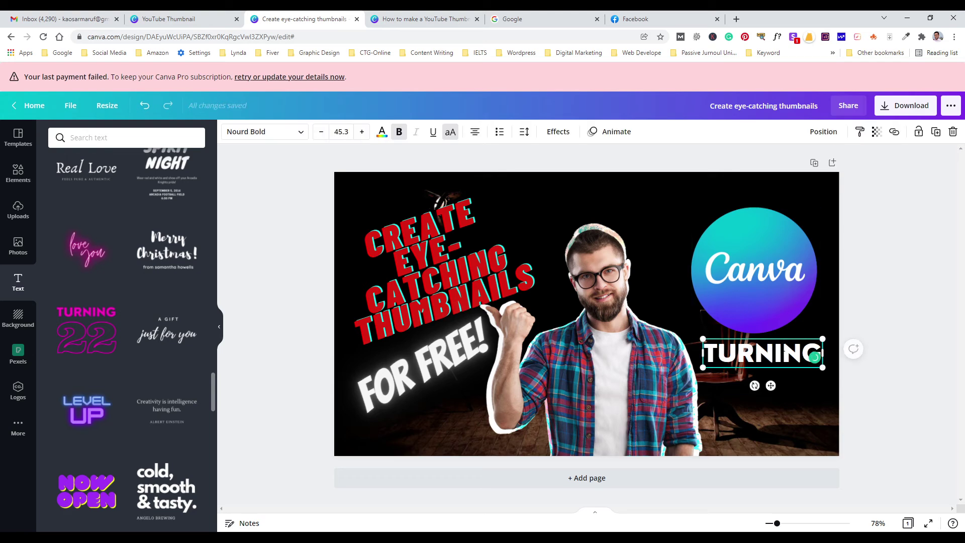
{"action": "left_click_drag", "start_coordinate": [737, 354], "coordinate": [814, 356]}
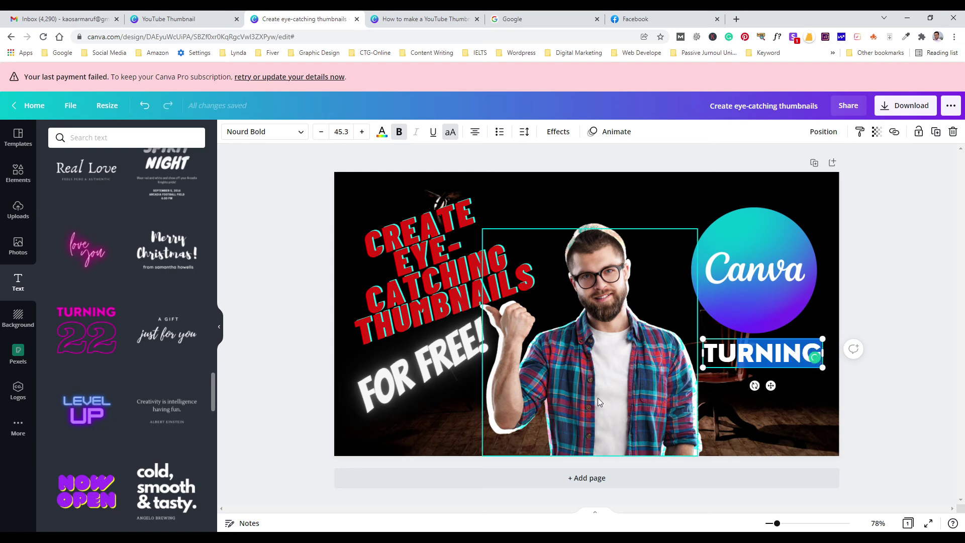
{"action": "type", "text": "TORIA"}
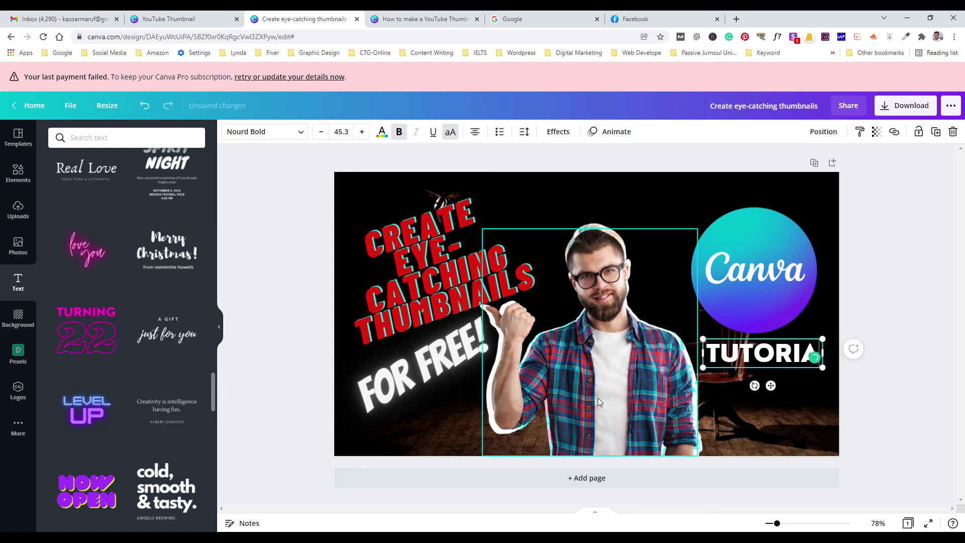
{"action": "type", "text": "L"}
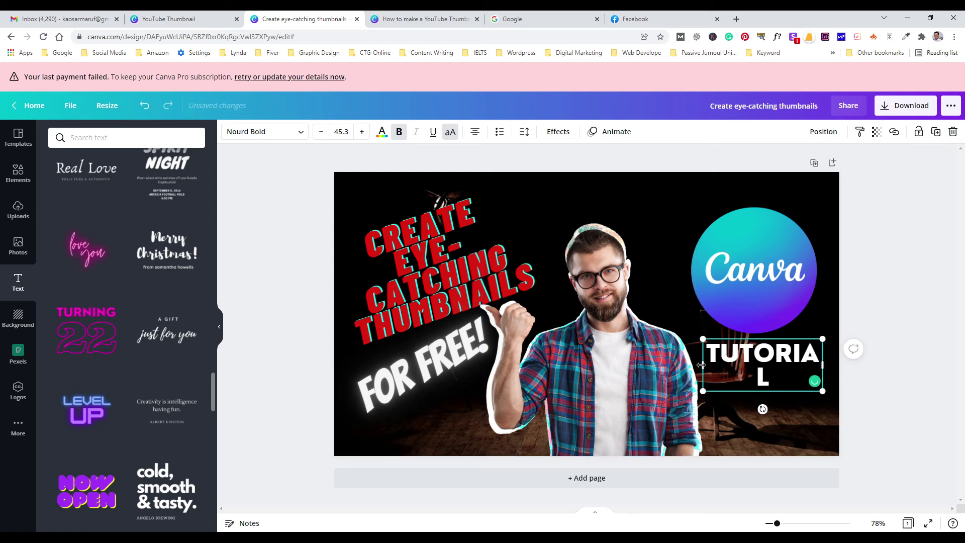
{"action": "left_click_drag", "start_coordinate": [701, 365], "coordinate": [690, 366]}
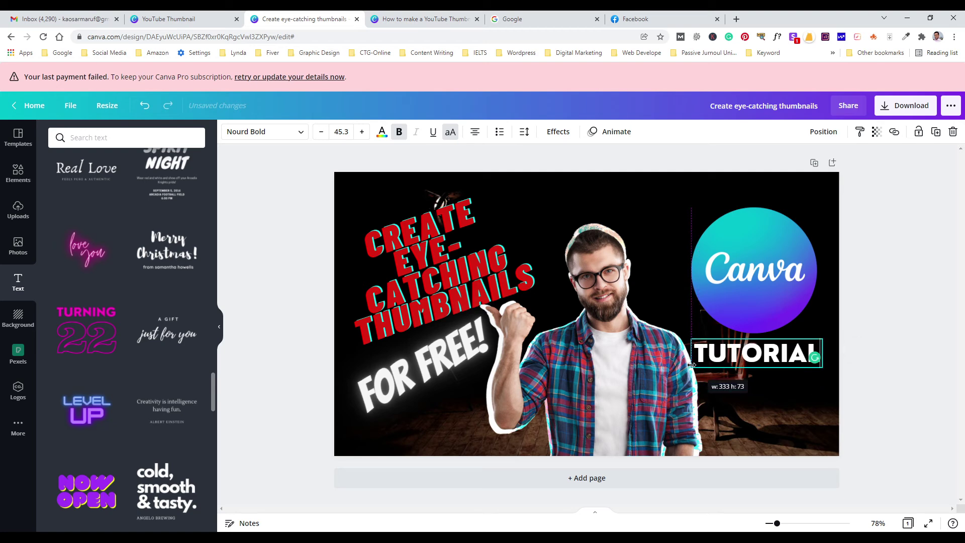
Step: Adjust the horizontal position of the "TUTORIAL" text so it sits roughly centered beneath the Canva logo
{"action": "left_click", "coordinate": [884, 339]}
{"action": "left_click_drag", "start_coordinate": [785, 348], "coordinate": [797, 347]}
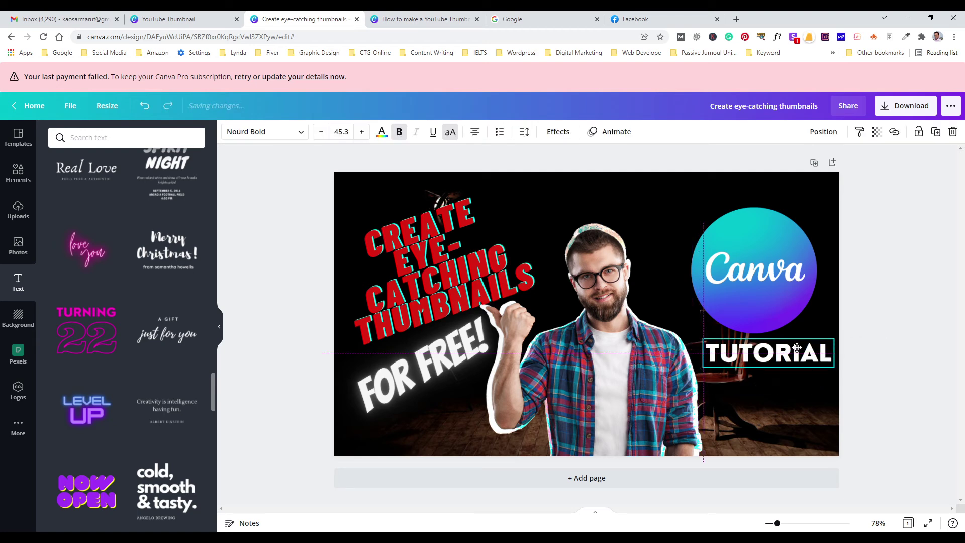
{"action": "left_click", "coordinate": [910, 338]}
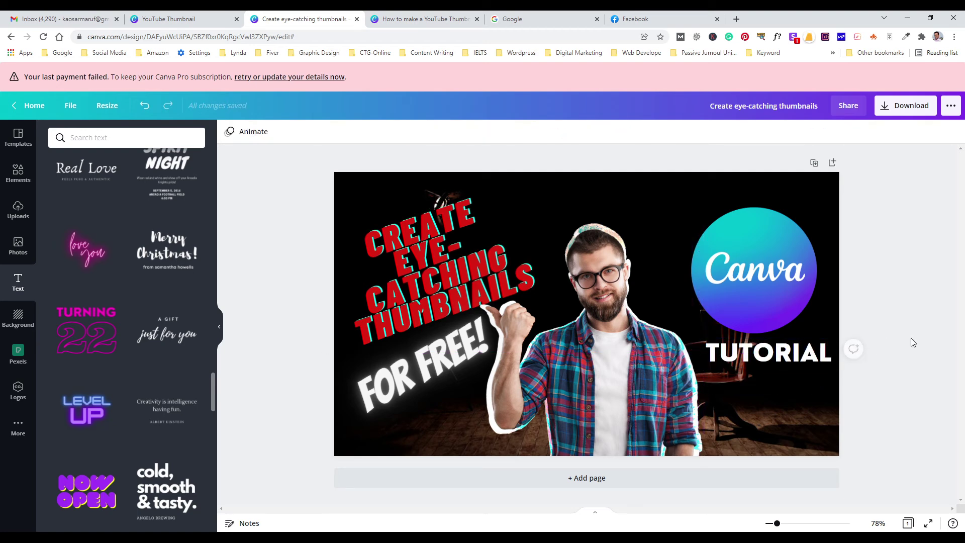
{"action": "left_click", "coordinate": [813, 363]}
{"action": "key", "text": "shift+Left"}
{"action": "key", "text": "shift+Left"}
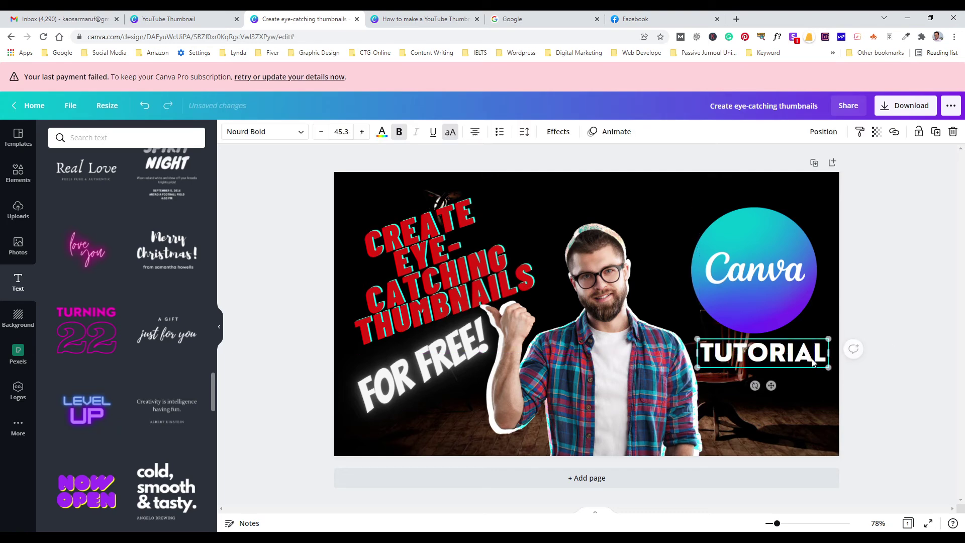
{"action": "left_click", "coordinate": [910, 340]}
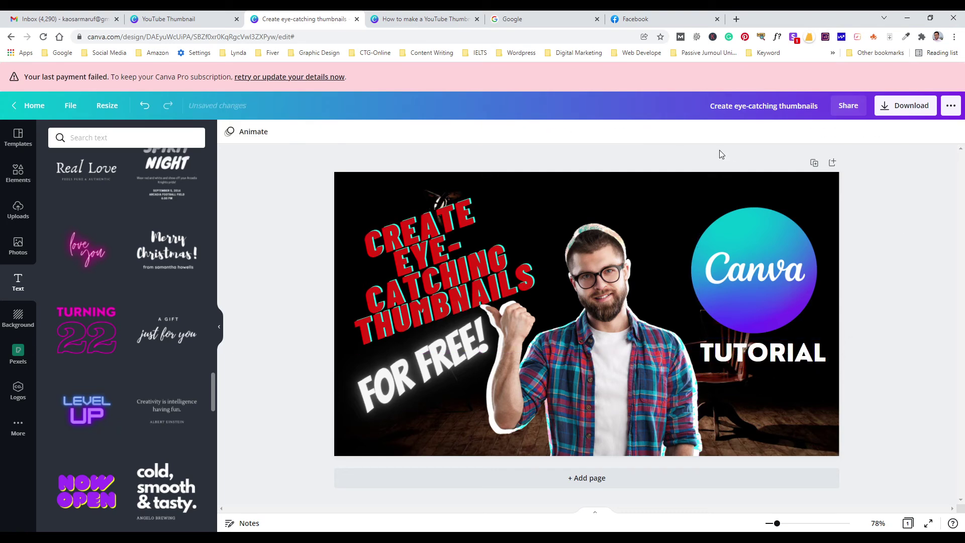
Step: Rename the design "How to make a YouTube Thumbnail in Canva"
{"action": "double_click", "coordinate": [712, 106]}
{"action": "left_click_drag", "start_coordinate": [713, 106], "coordinate": [785, 106]}
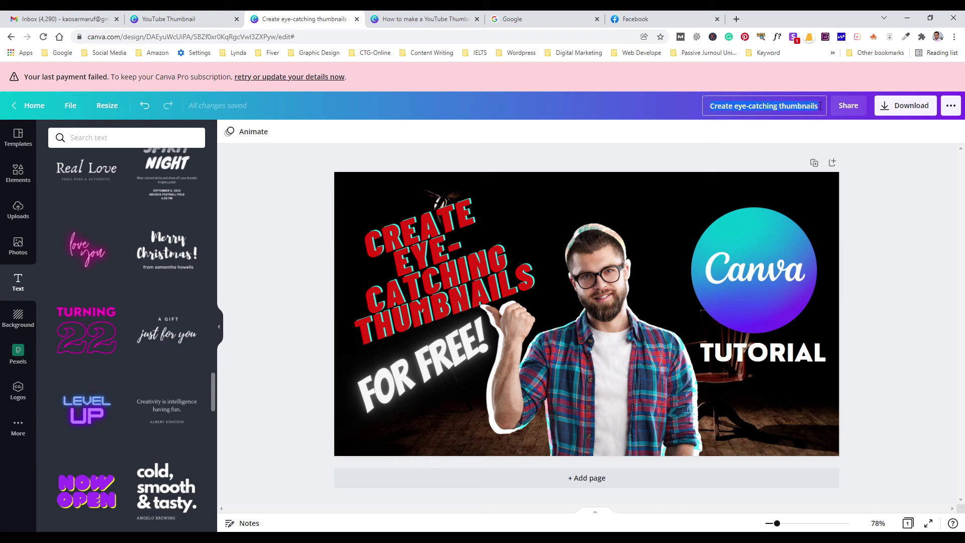
{"action": "type", "text": "H"}
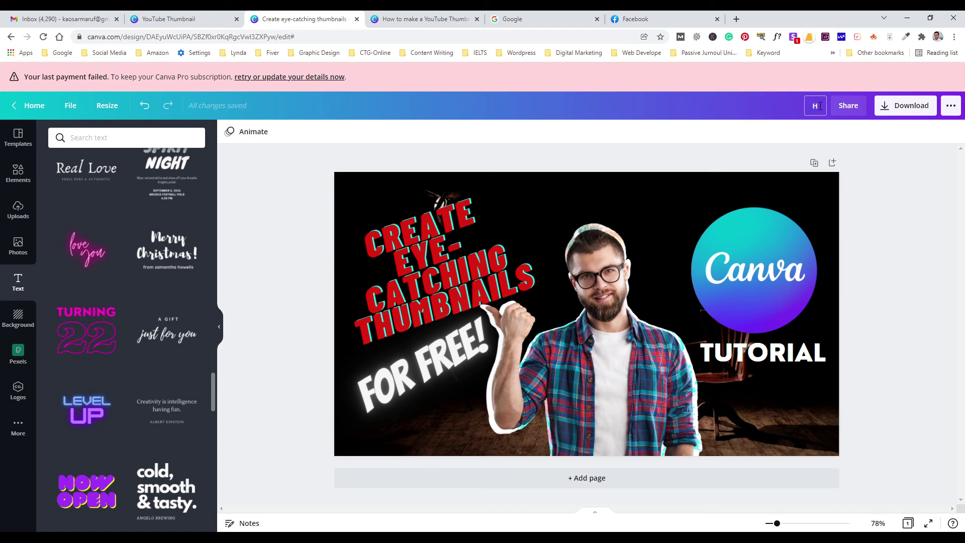
{"action": "type", "text": "ow to make a Youtu"}
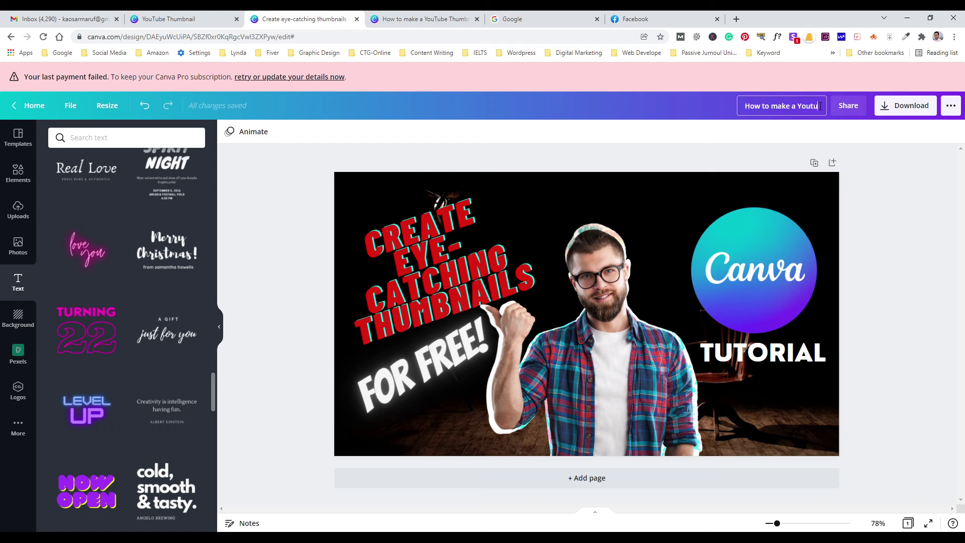
{"action": "type", "text": "be"}
{"action": "key", "text": "BackSpace"}
{"action": "key", "text": "BackSpace"}
{"action": "key", "text": "BackSpace"}
{"action": "key", "text": "BackSpace"}
{"action": "type", "text": "Tube Th"}
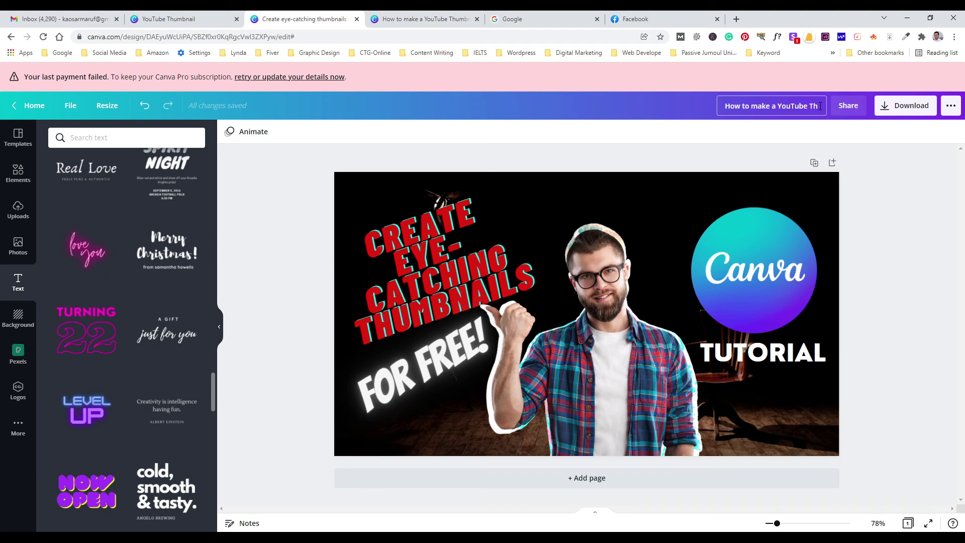
{"action": "type", "text": "umbnail"}
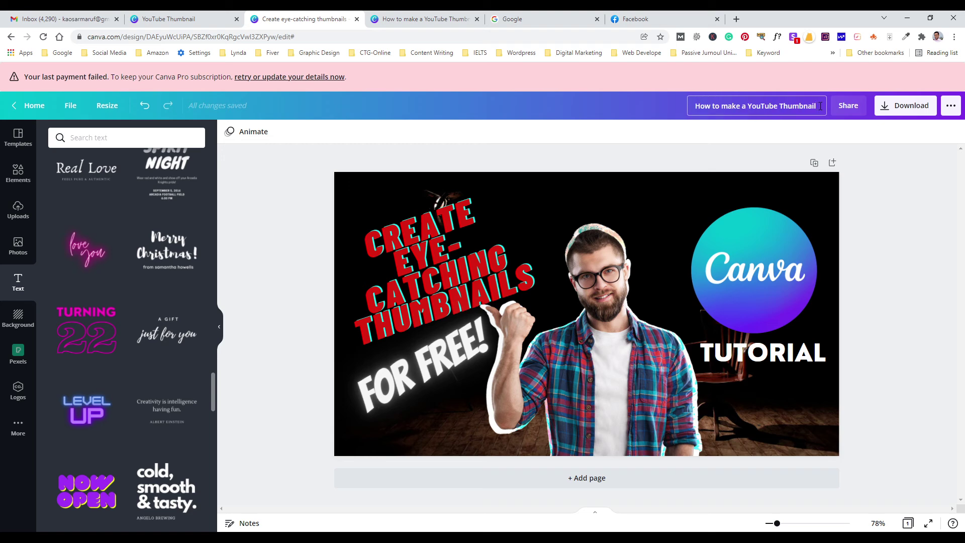
{"action": "type", "text": " in Can"}
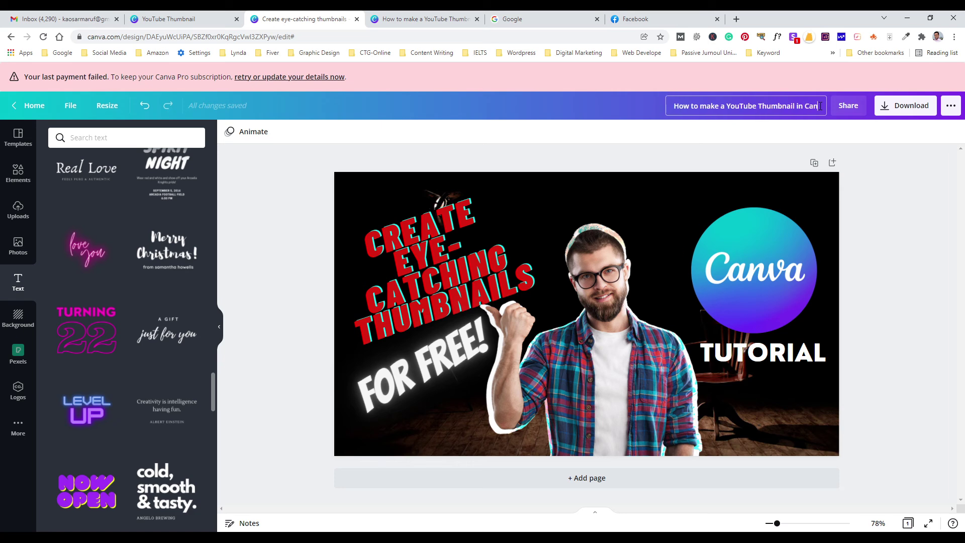
{"action": "type", "text": "va"}
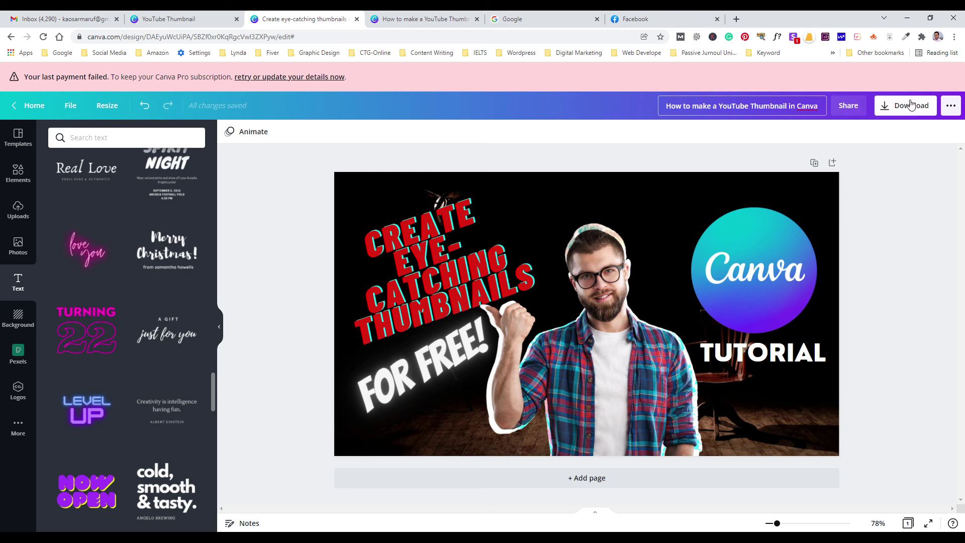
Step: Download the finished thumbnail as a PNG at size 1
{"action": "left_click", "coordinate": [885, 107]}
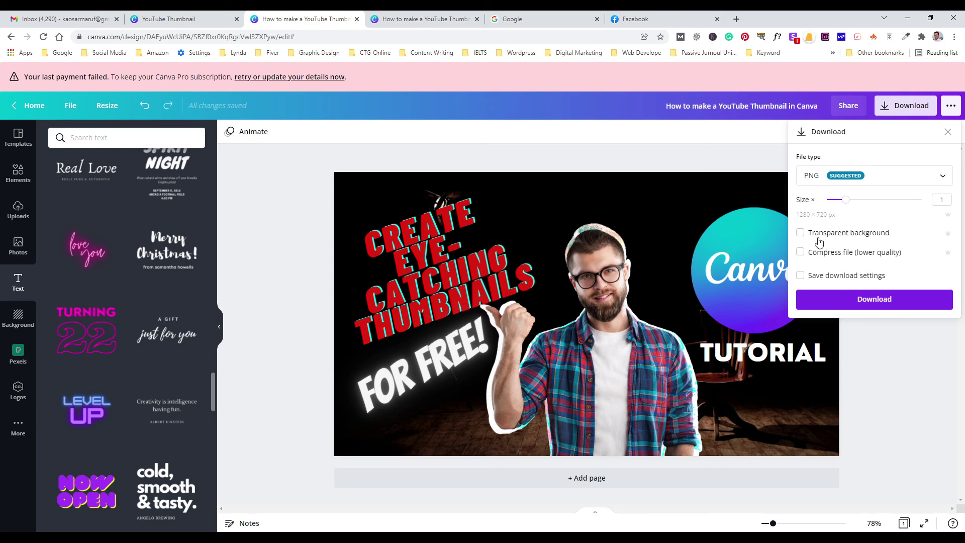
{"action": "left_click", "coordinate": [879, 300]}
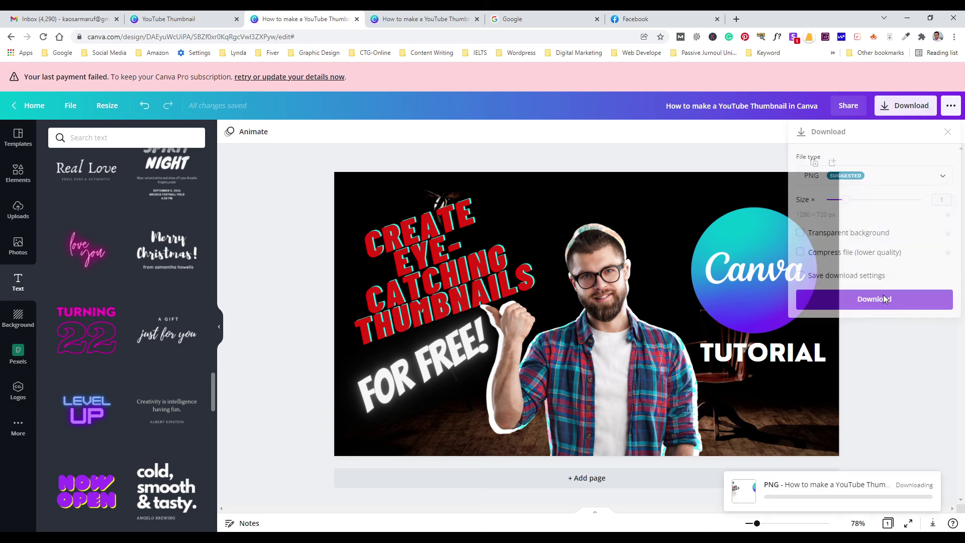